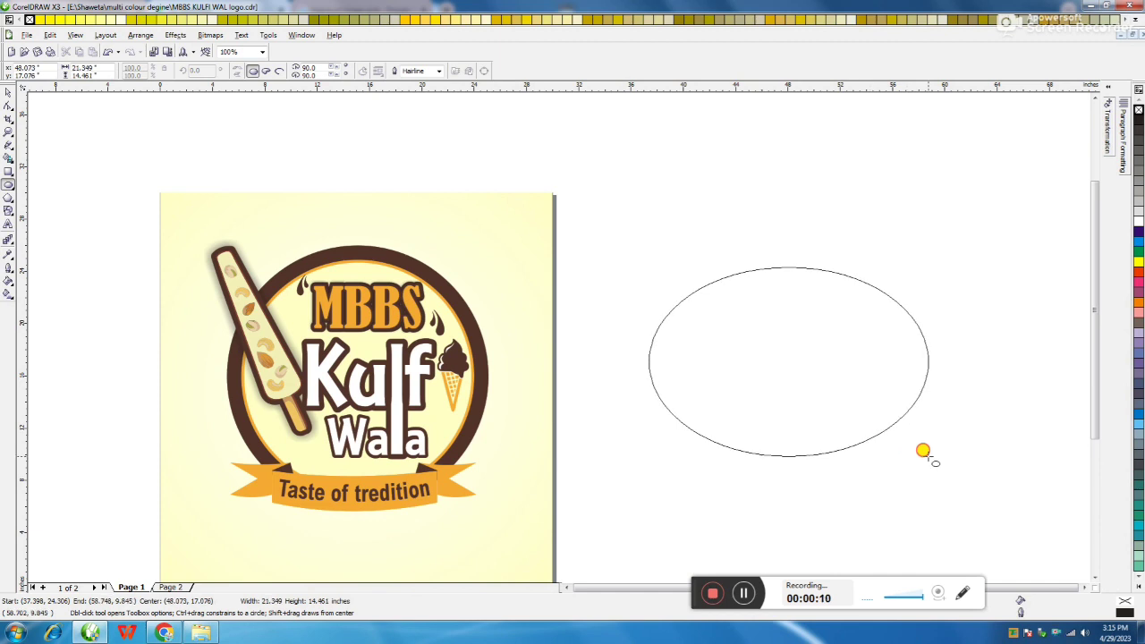
Draw a smaller ellipse about 10.3 inches wide and 4.9 inches high across the top edge of the large ellipse
{"action": "left_click", "coordinate": [6, 94]}
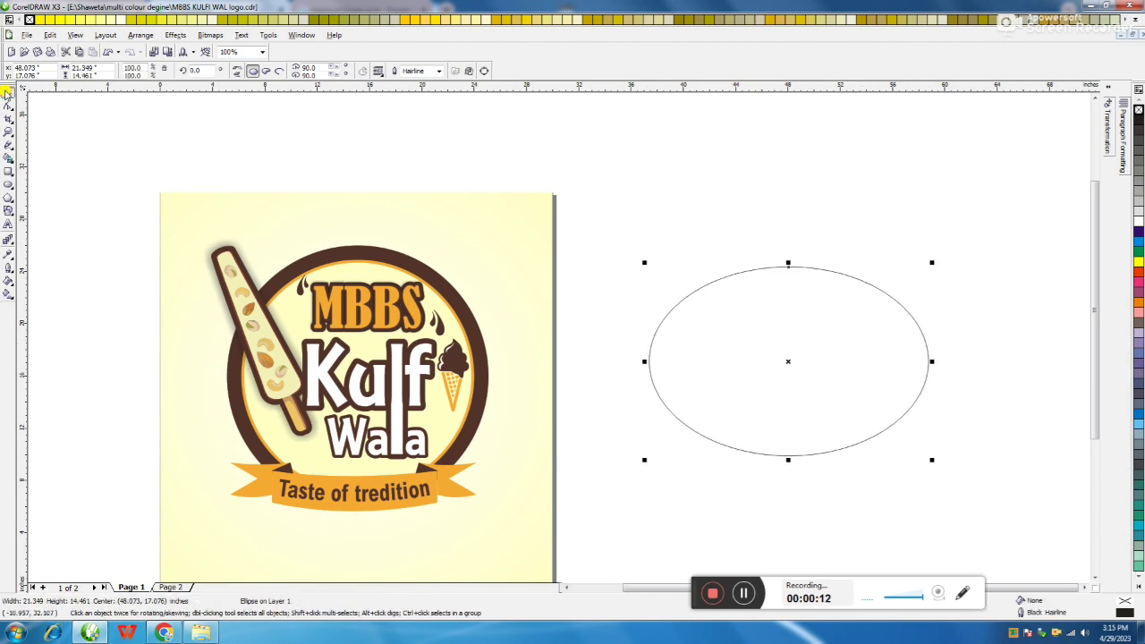
{"action": "left_click", "coordinate": [728, 143]}
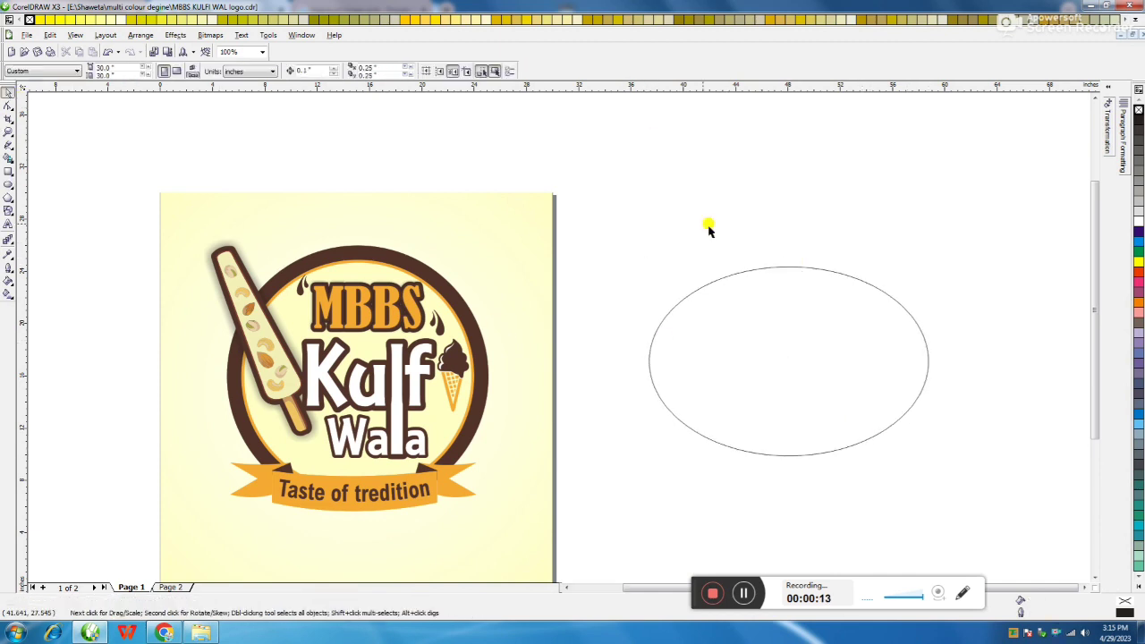
{"action": "left_click", "coordinate": [758, 301]}
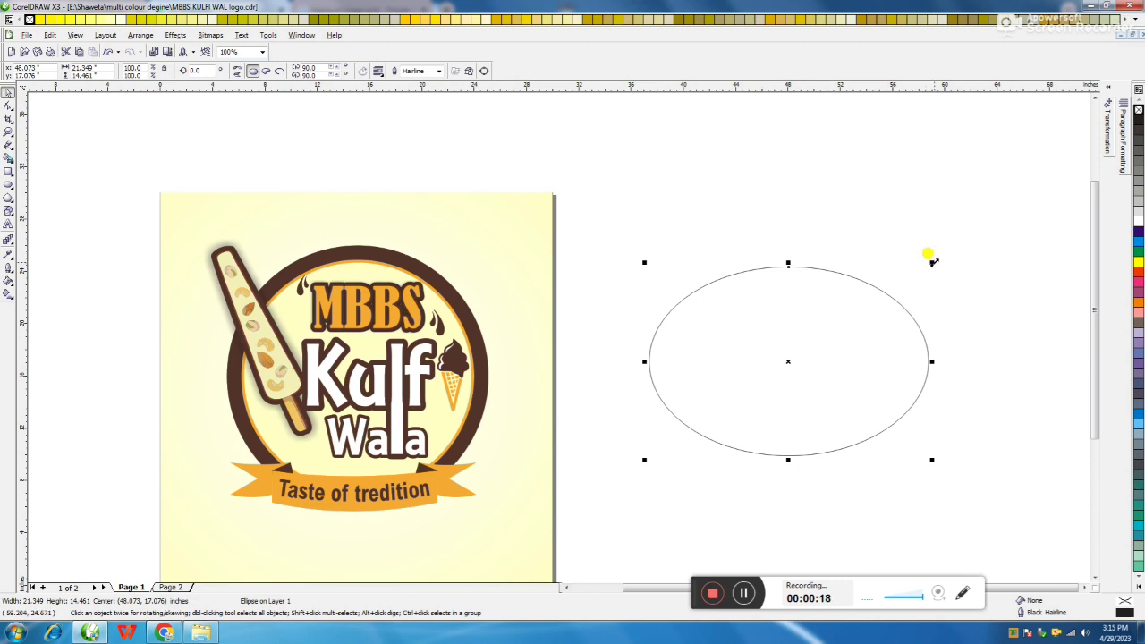
{"action": "left_click", "coordinate": [9, 185]}
{"action": "left_click_drag", "start_coordinate": [728, 247], "coordinate": [865, 315]}
{"action": "left_click", "coordinate": [9, 90]}
{"action": "mouse_move", "coordinate": [785, 284]}
{"action": "left_mouse_down"}
{"action": "mouse_move", "coordinate": [779, 271]}
{"action": "mouse_move", "coordinate": [786, 282]}
{"action": "left_mouse_up"}
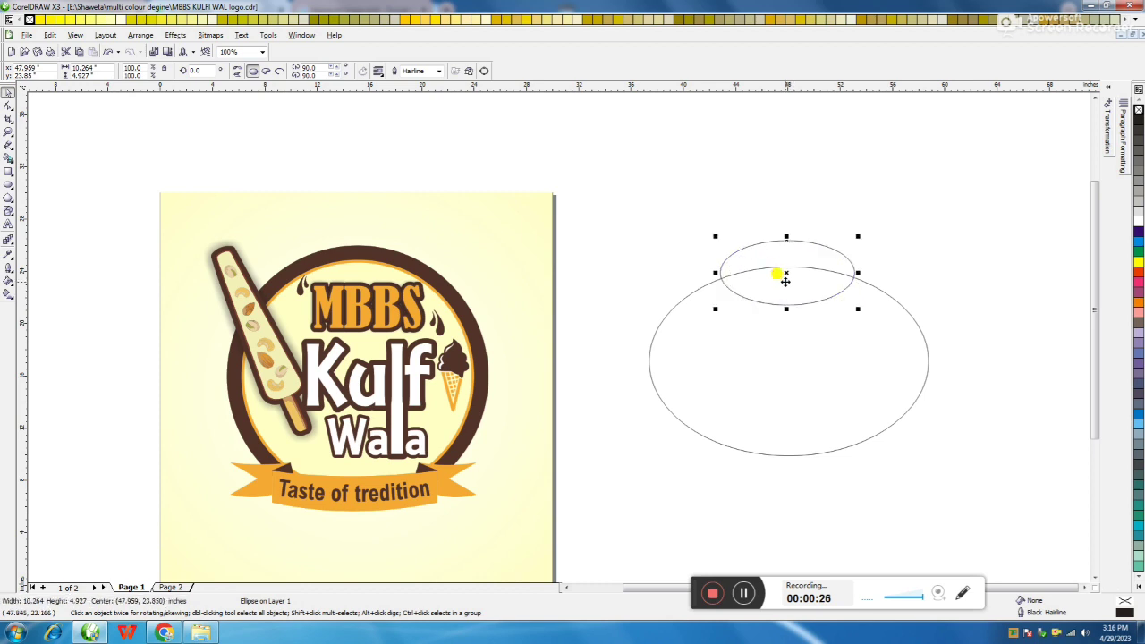
Centre the small ellipse horizontally on the large ellipse and weld the two into one badge outline
{"action": "left_click", "coordinate": [817, 337], "text": "shift"}
{"action": "left_click", "coordinate": [856, 206]}
{"action": "left_click", "coordinate": [821, 267]}
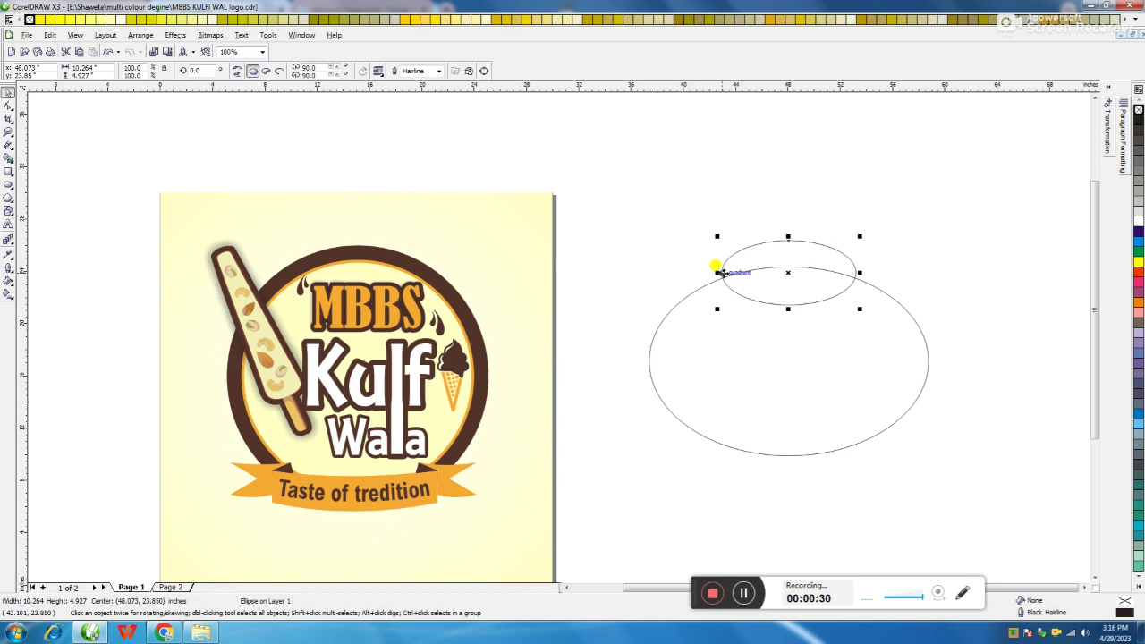
{"action": "left_click", "coordinate": [725, 332], "text": "shift"}
{"action": "left_click", "coordinate": [309, 72]}
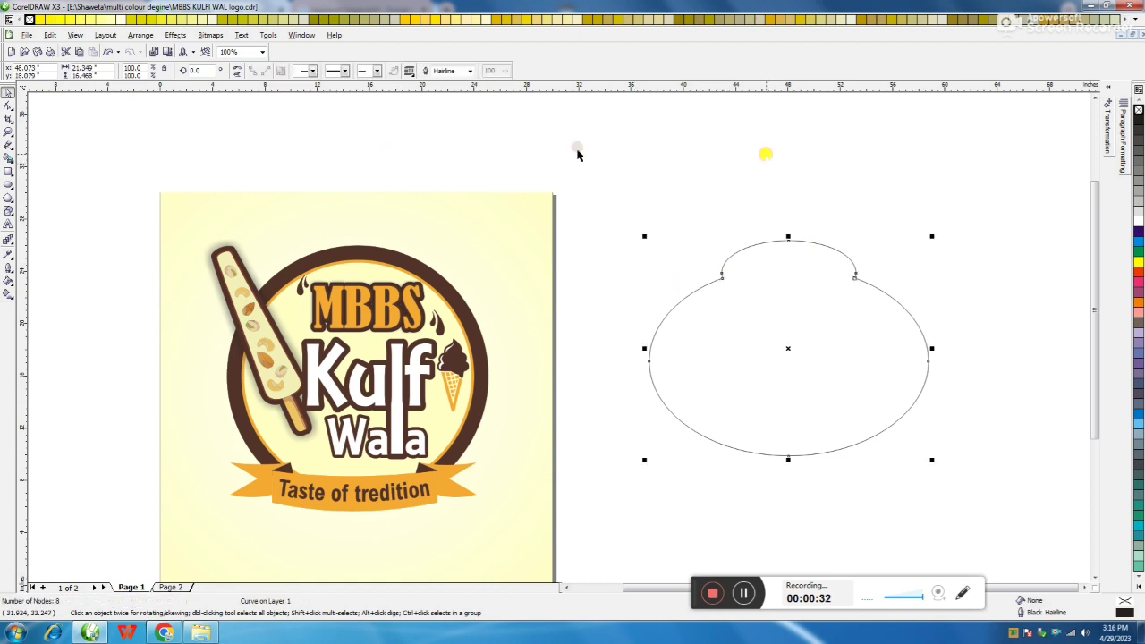
Add two concentric copies inside the badge outline, scaled to about 92% and 85% of its size
{"action": "left_click", "coordinate": [851, 289]}
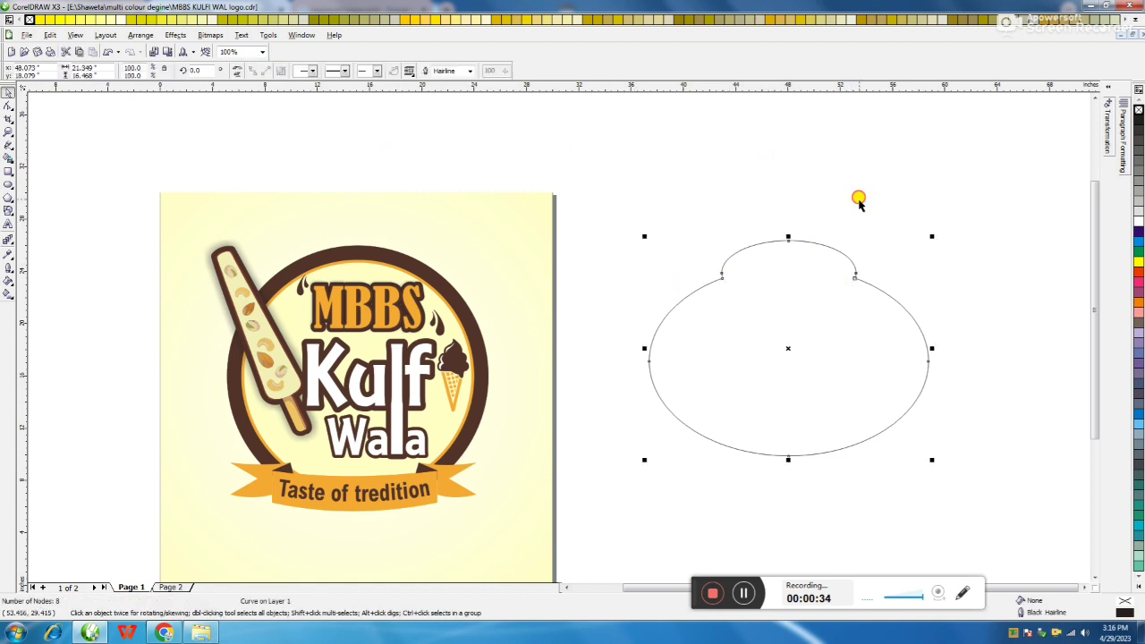
{"action": "left_click_drag", "start_coordinate": [933, 237], "coordinate": [922, 240]}
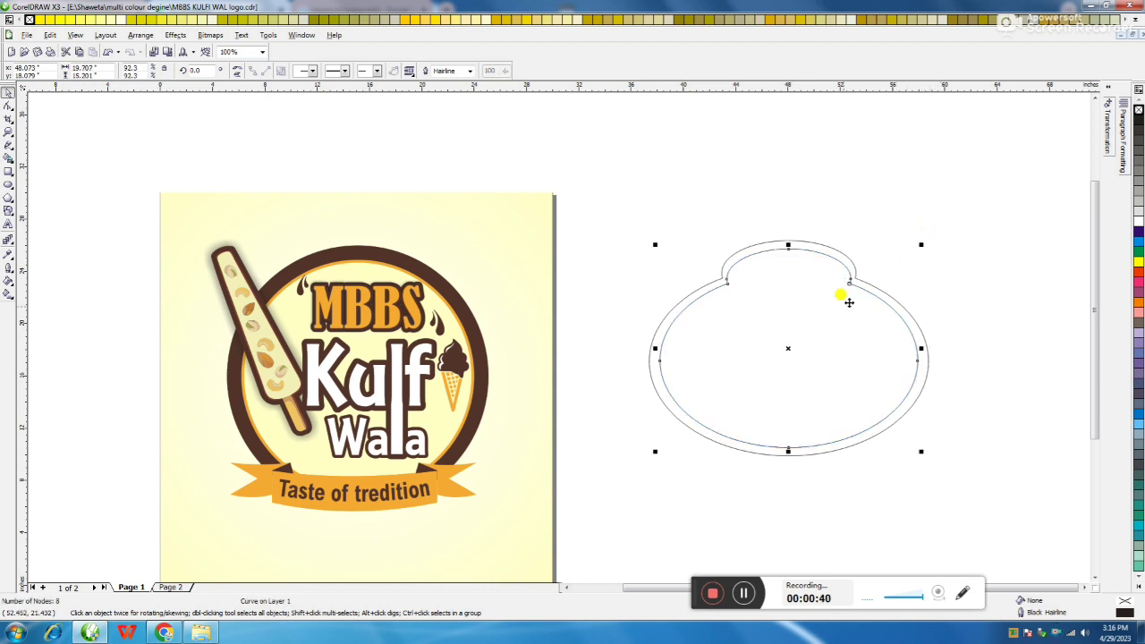
{"action": "left_click", "coordinate": [958, 249]}
{"action": "left_click", "coordinate": [870, 304]}
{"action": "key", "text": "Tab"}
{"action": "mouse_move", "coordinate": [913, 250]}
{"action": "left_mouse_down"}
{"action": "mouse_move", "coordinate": [921, 244]}
{"action": "mouse_move", "coordinate": [907, 247]}
{"action": "left_mouse_up"}
{"action": "left_click", "coordinate": [923, 254]}
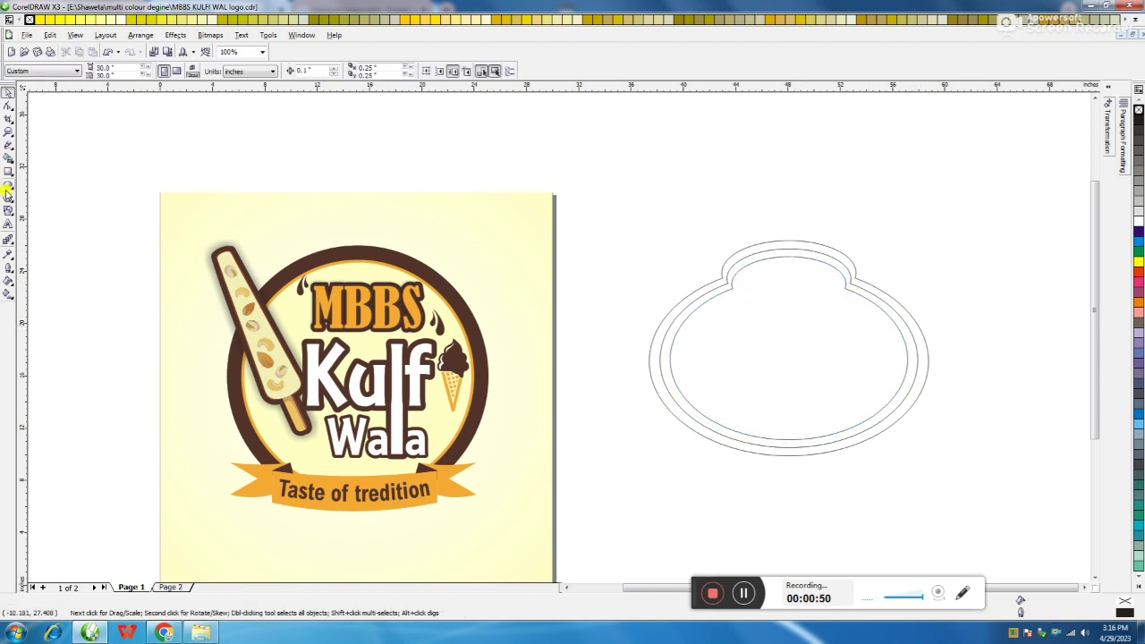
Smart-fill the bands between the badge outlines with Desert Blue
{"action": "left_click", "coordinate": [9, 159]}
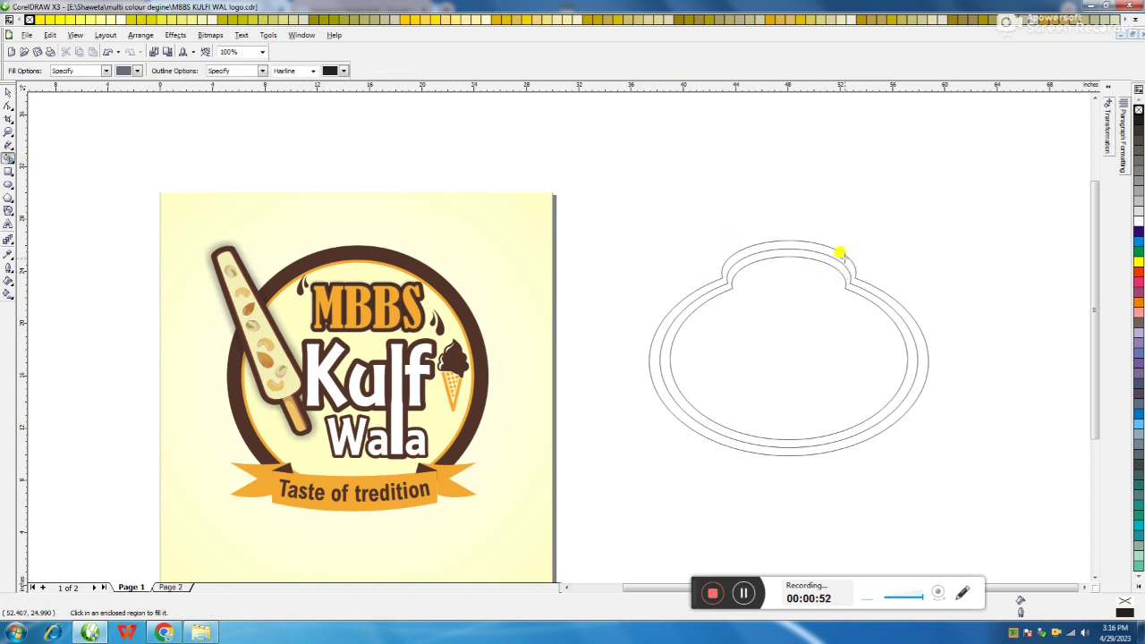
{"action": "left_click", "coordinate": [840, 253]}
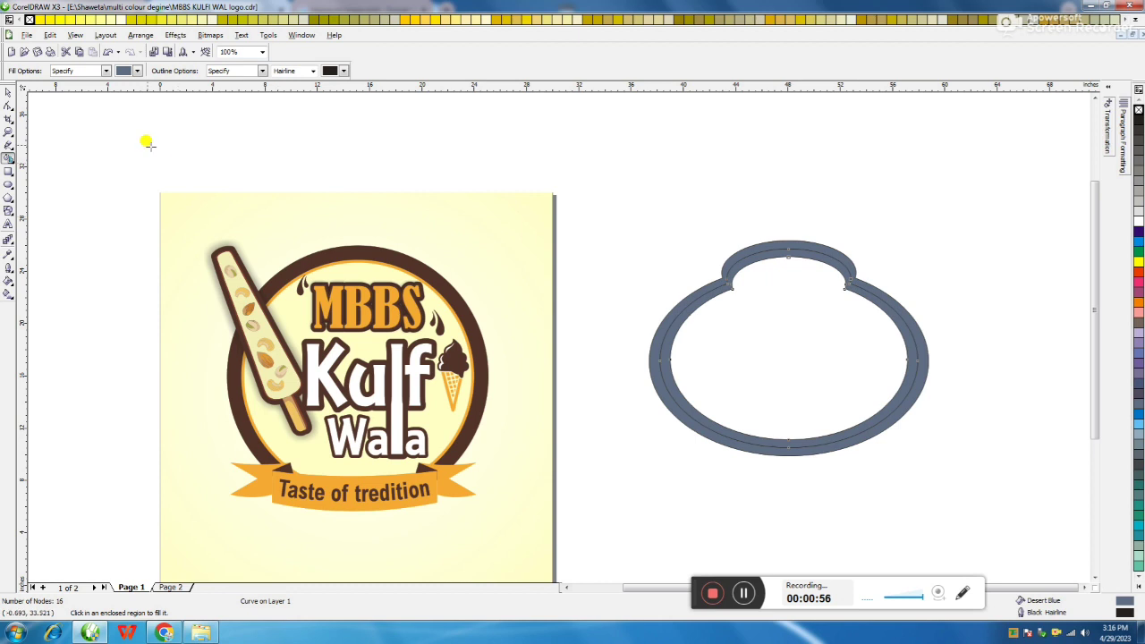
{"action": "left_click", "coordinate": [8, 93]}
Change the inner ring's uniform fill to a dark reddish brown, C58 M96 Y96 K18
{"action": "left_click", "coordinate": [833, 312]}
{"action": "left_click", "coordinate": [836, 317]}
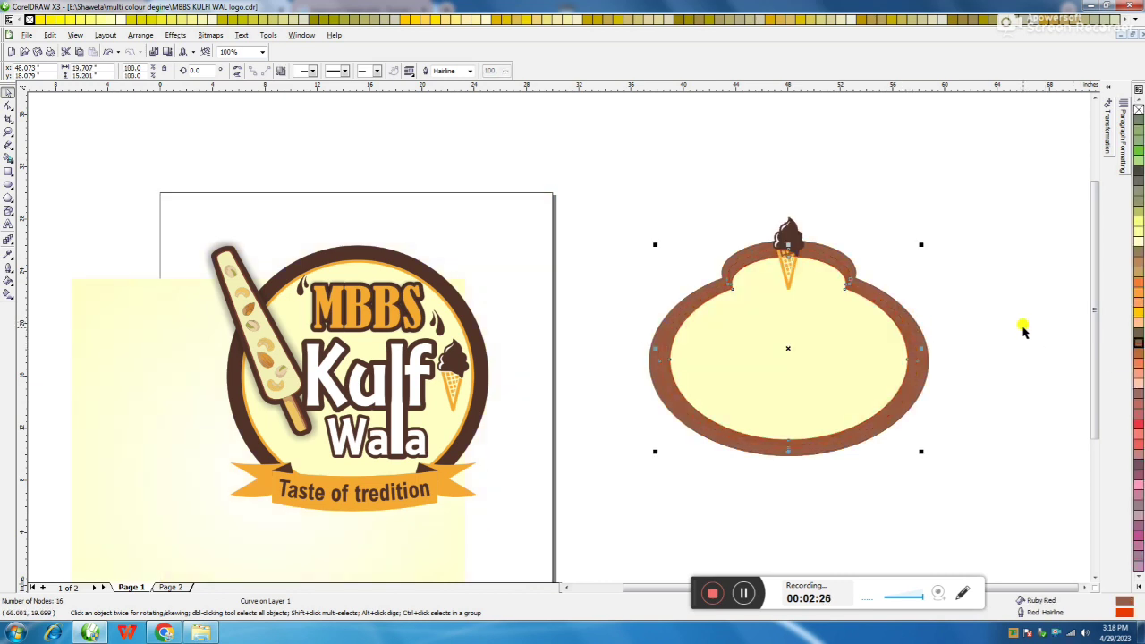
{"action": "key", "text": "shift+F11"}
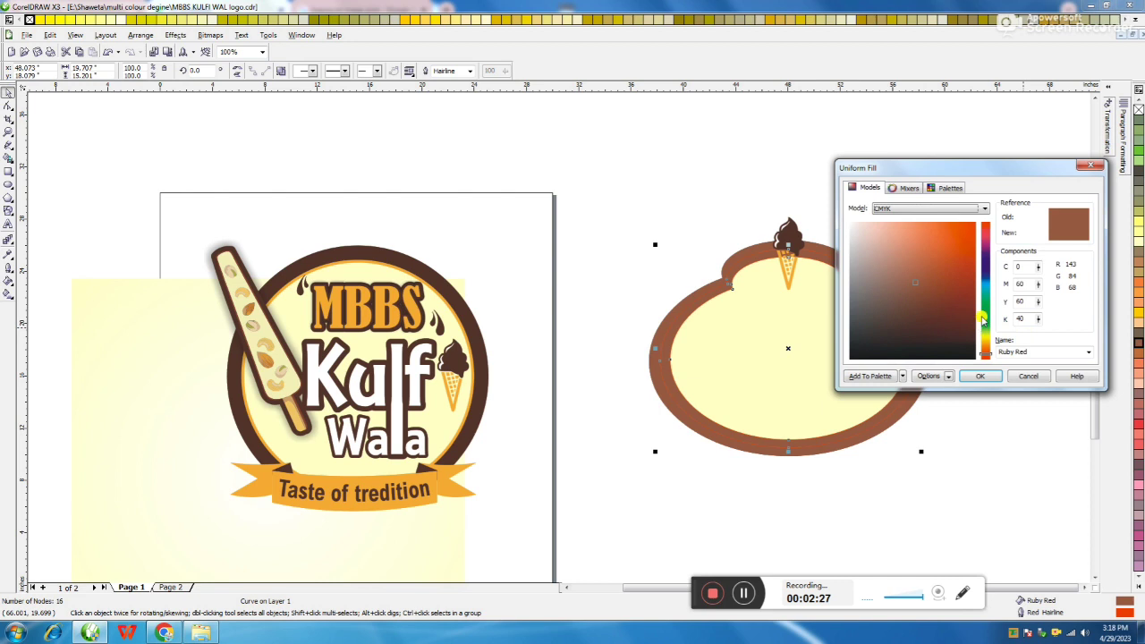
{"action": "mouse_move", "coordinate": [964, 302]}
{"action": "left_mouse_down"}
{"action": "mouse_move", "coordinate": [945, 287]}
{"action": "mouse_move", "coordinate": [956, 313]}
{"action": "mouse_move", "coordinate": [936, 299]}
{"action": "left_mouse_up"}
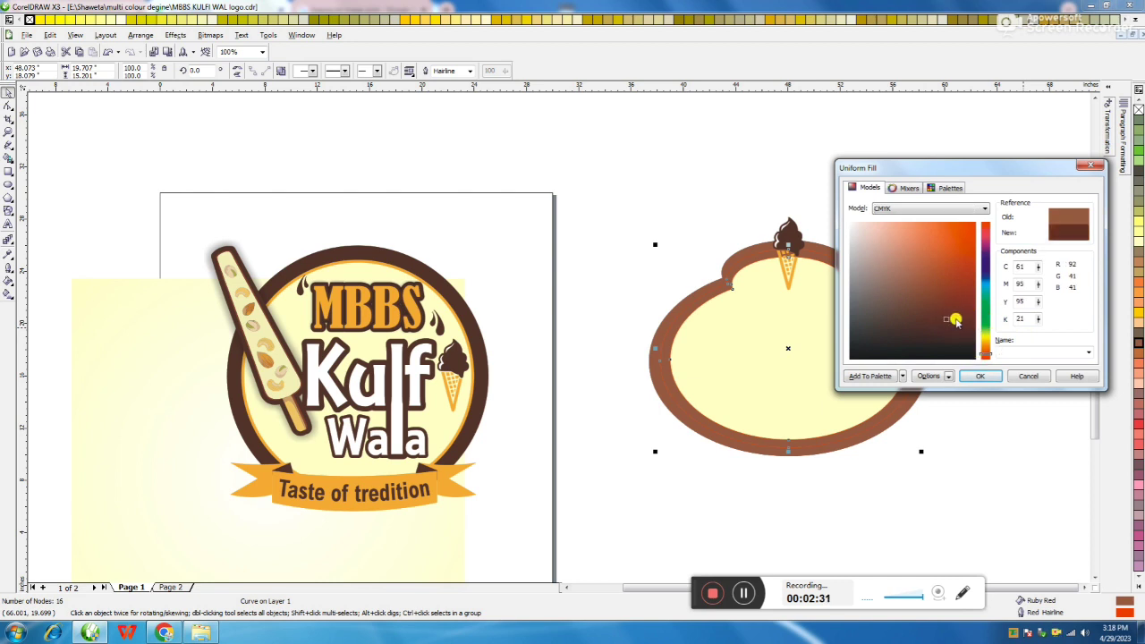
{"action": "left_click", "coordinate": [969, 378]}
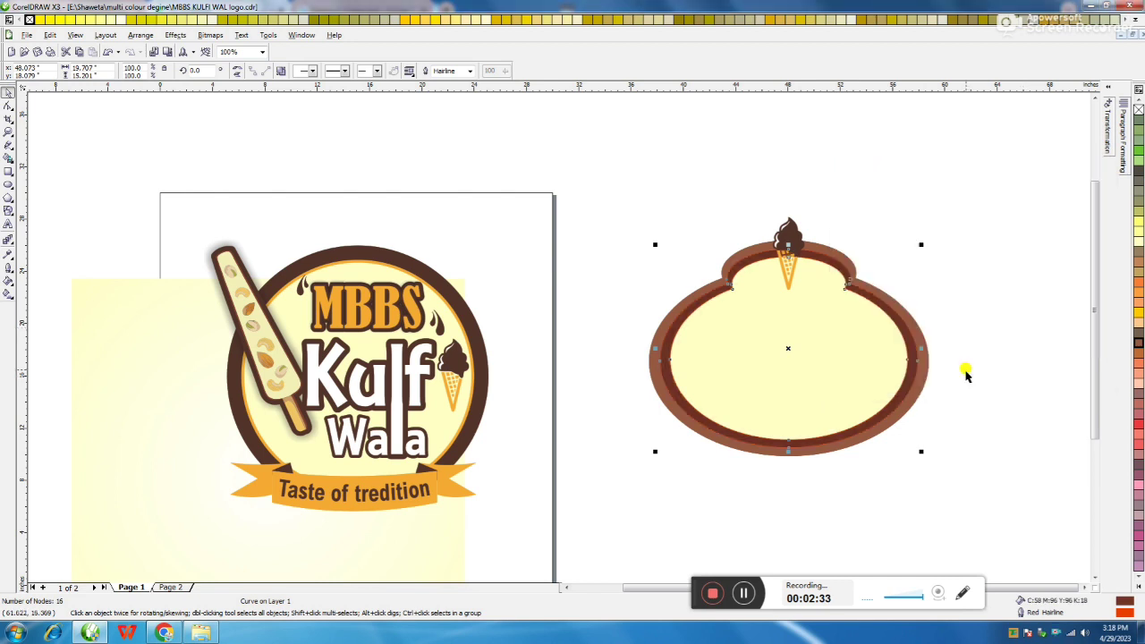
{"action": "left_click", "coordinate": [847, 255]}
{"action": "left_click", "coordinate": [839, 266]}
{"action": "left_click", "coordinate": [968, 159]}
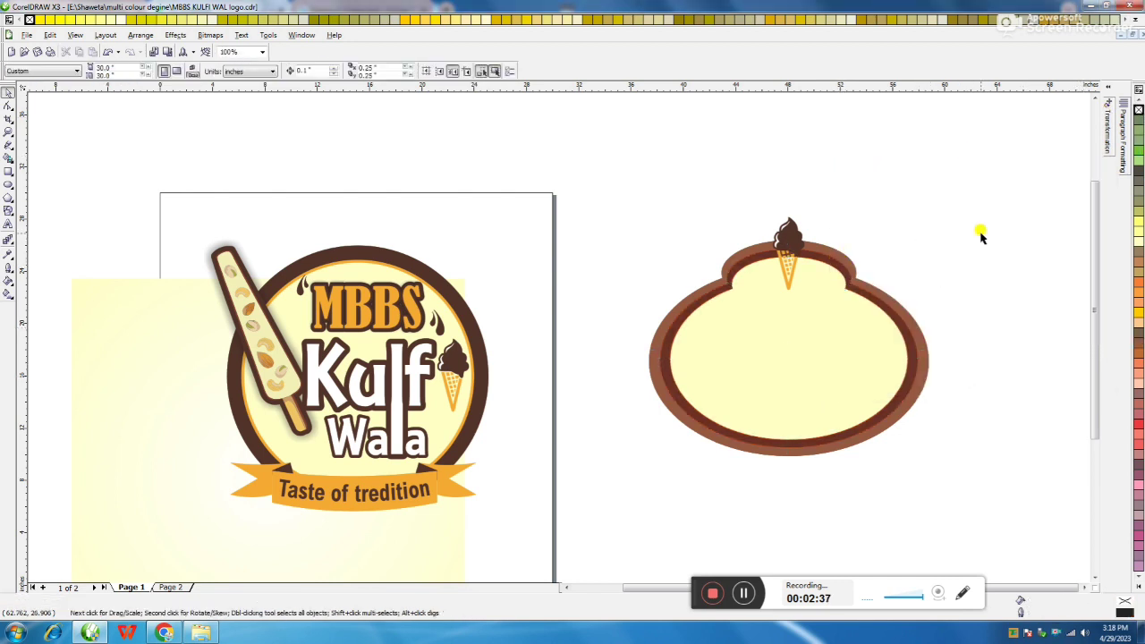
Enlarge the ice cream cone at the badge's top to about 4 by 9.3 inches
{"action": "left_click_drag", "start_coordinate": [838, 169], "coordinate": [730, 323]}
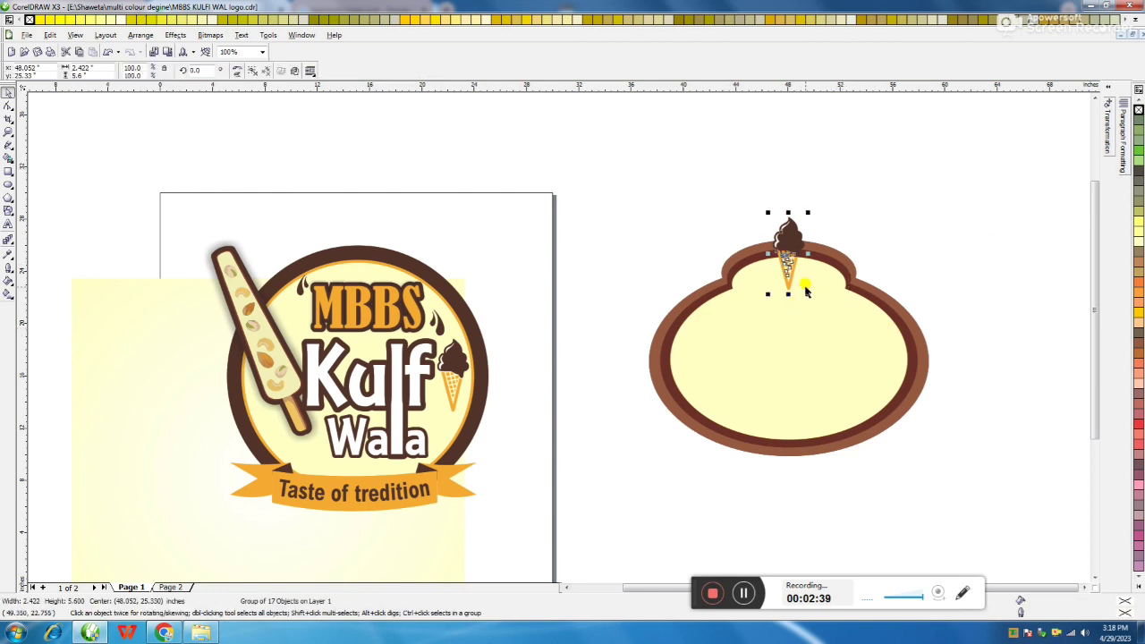
{"action": "left_click_drag", "start_coordinate": [761, 284], "coordinate": [747, 337]}
{"action": "mouse_move", "coordinate": [780, 241]}
{"action": "left_mouse_down"}
{"action": "mouse_move", "coordinate": [794, 234]}
{"action": "mouse_move", "coordinate": [775, 238]}
{"action": "left_mouse_up"}
{"action": "left_click_drag", "start_coordinate": [749, 176], "coordinate": [831, 355]}
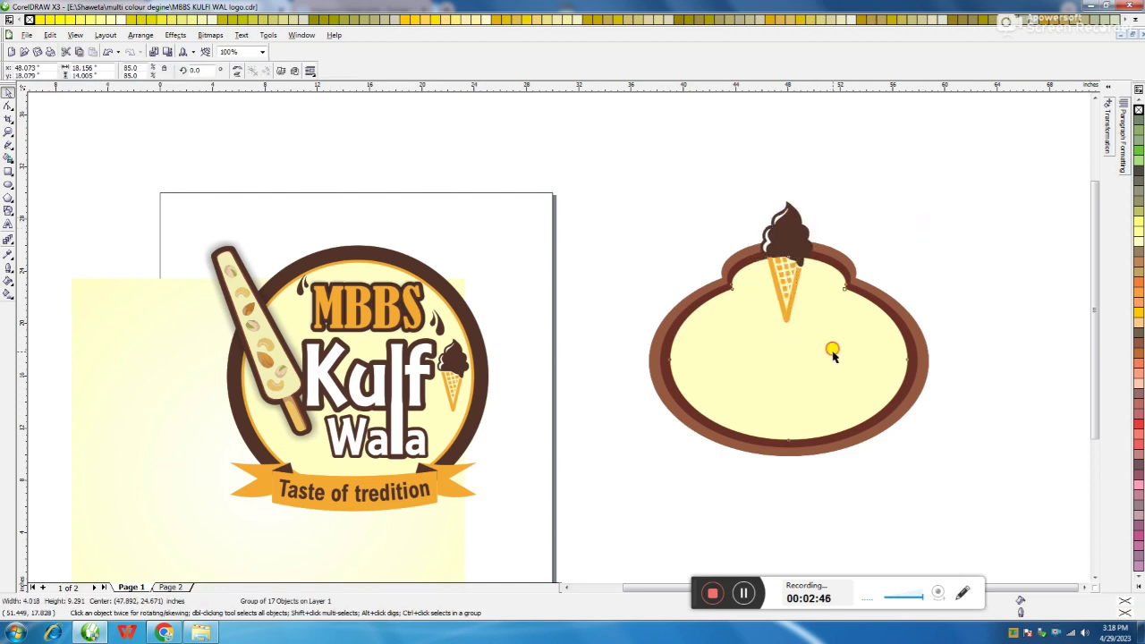
Place smaller copies of the cone, about 3 by 6.9 inches before tilting, on both sides of the middle cone, leaning outward
{"action": "left_click_drag", "start_coordinate": [859, 161], "coordinate": [733, 346]}
{"action": "left_click_drag", "start_coordinate": [777, 251], "coordinate": [755, 248]}
{"action": "left_click_drag", "start_coordinate": [795, 193], "coordinate": [794, 221]}
{"action": "left_click_drag", "start_coordinate": [753, 253], "coordinate": [861, 226]}
{"action": "left_click", "coordinate": [758, 308]}
{"action": "left_click", "coordinate": [764, 311]}
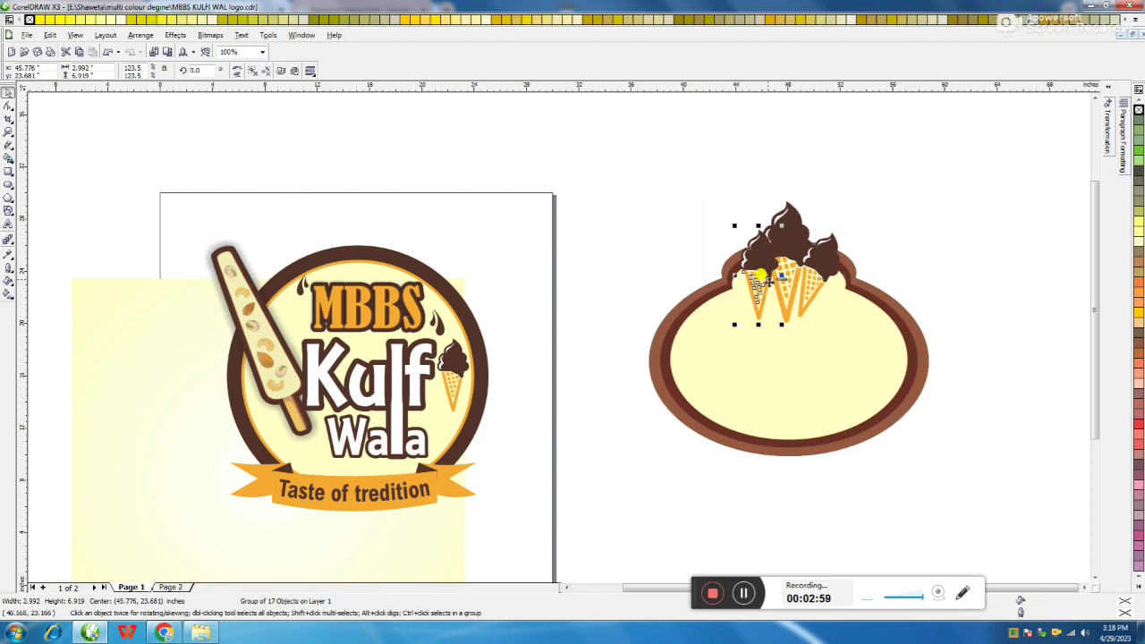
{"action": "left_click_drag", "start_coordinate": [759, 220], "coordinate": [845, 336]}
{"action": "left_click", "coordinate": [1011, 220]}
Centre the pair of side cones horizontally on the middle cone and select the whole cone cluster
{"action": "left_click_drag", "start_coordinate": [921, 225], "coordinate": [682, 310]}
{"action": "scroll", "coordinate": [805, 273], "scroll_direction": "up", "scroll_amount": 2}
{"action": "left_click_drag", "start_coordinate": [607, 280], "coordinate": [598, 288]}
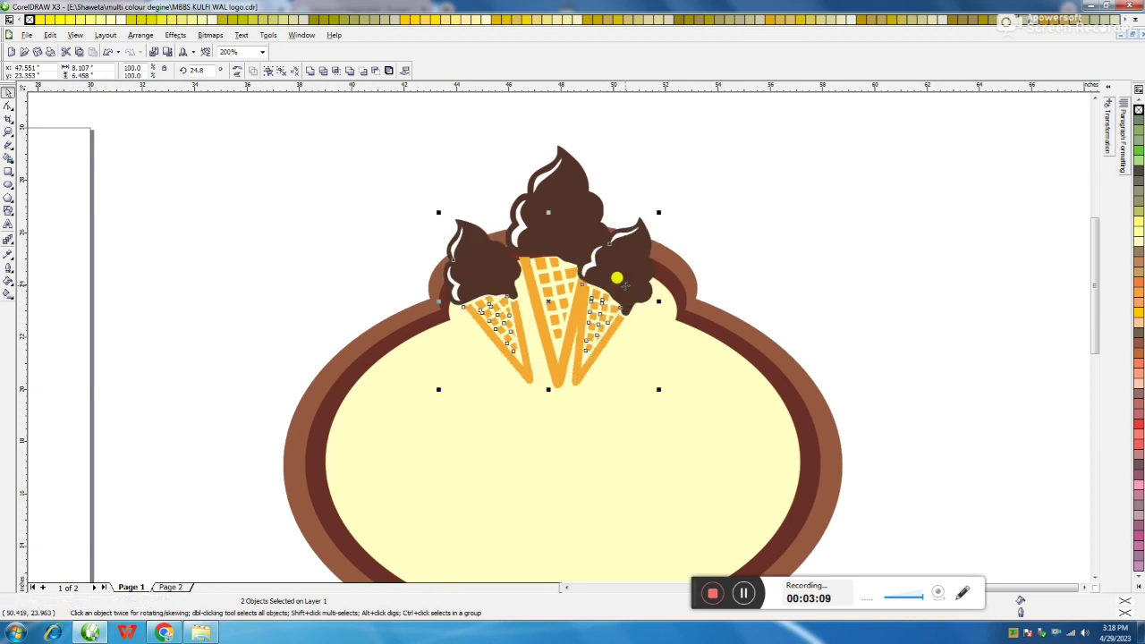
{"action": "key", "text": "ctrl+z"}
{"action": "key", "text": "ctrl+z"}
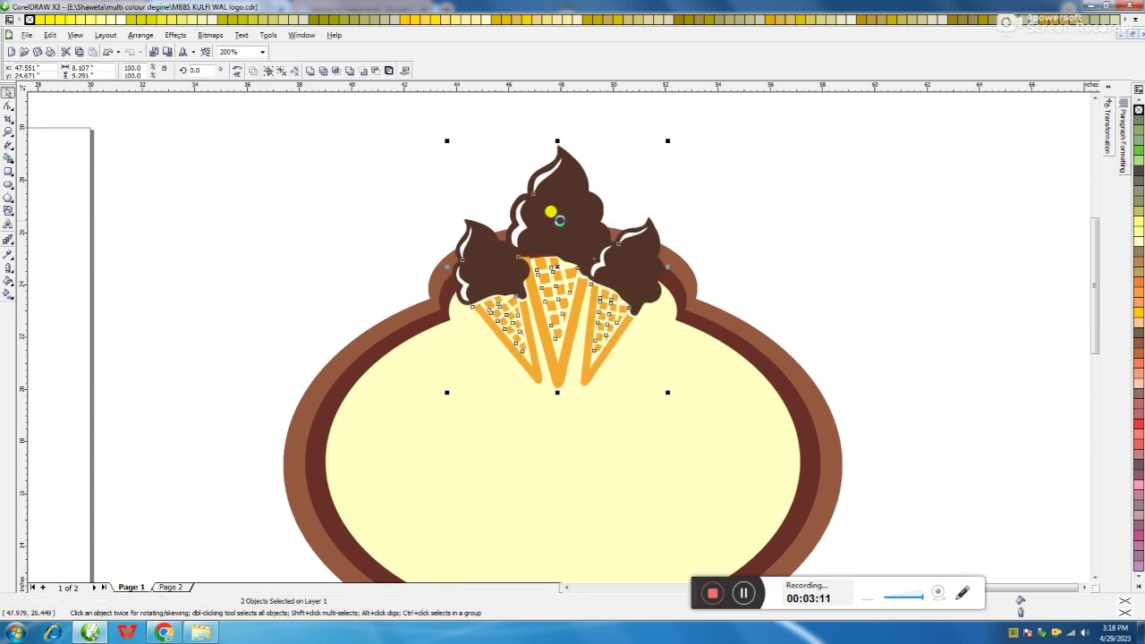
{"action": "left_click", "coordinate": [785, 215]}
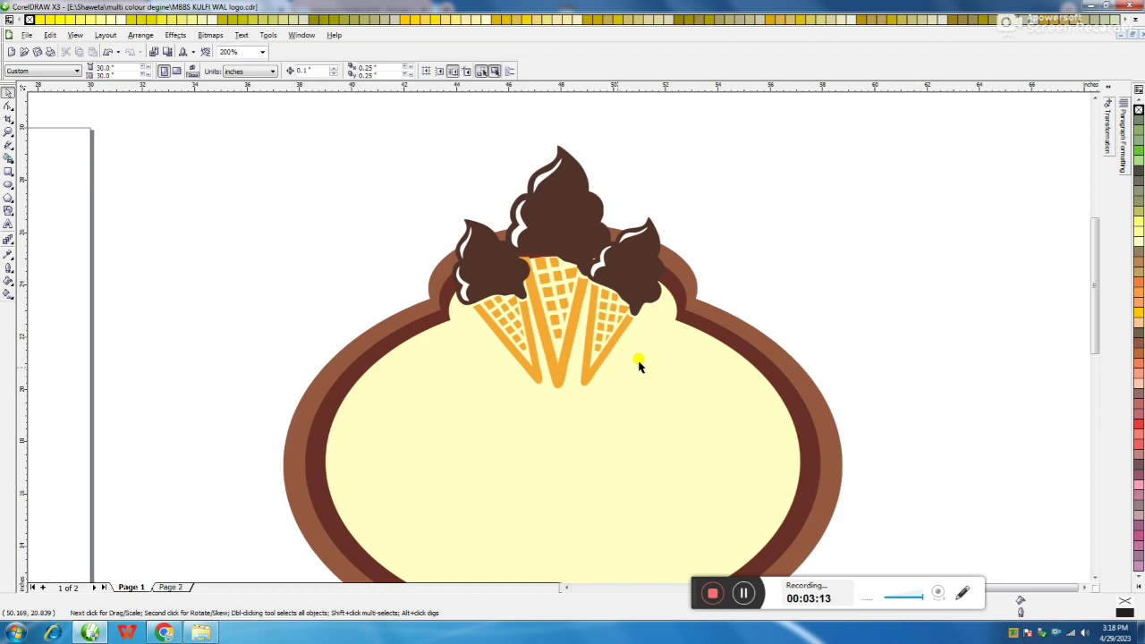
{"action": "scroll", "coordinate": [638, 365], "scroll_direction": "down", "scroll_amount": 2}
{"action": "left_click_drag", "start_coordinate": [496, 179], "coordinate": [706, 404]}
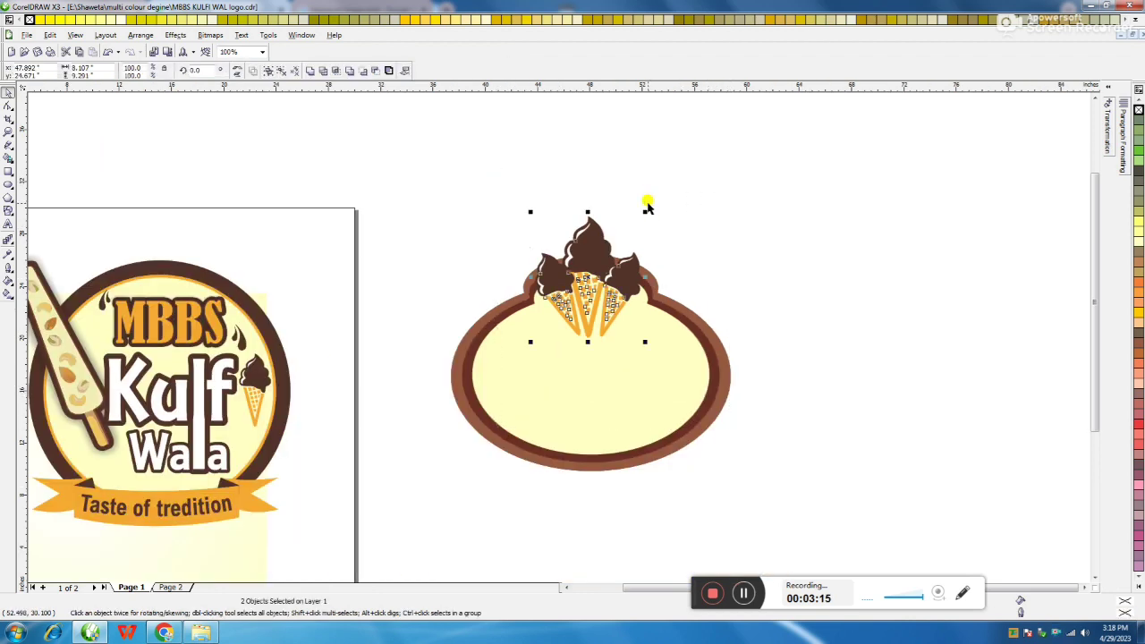
{"action": "left_click_drag", "start_coordinate": [642, 202], "coordinate": [672, 179]}
{"action": "left_click_drag", "start_coordinate": [613, 260], "coordinate": [587, 258]}
{"action": "key", "text": "ctrl+z"}
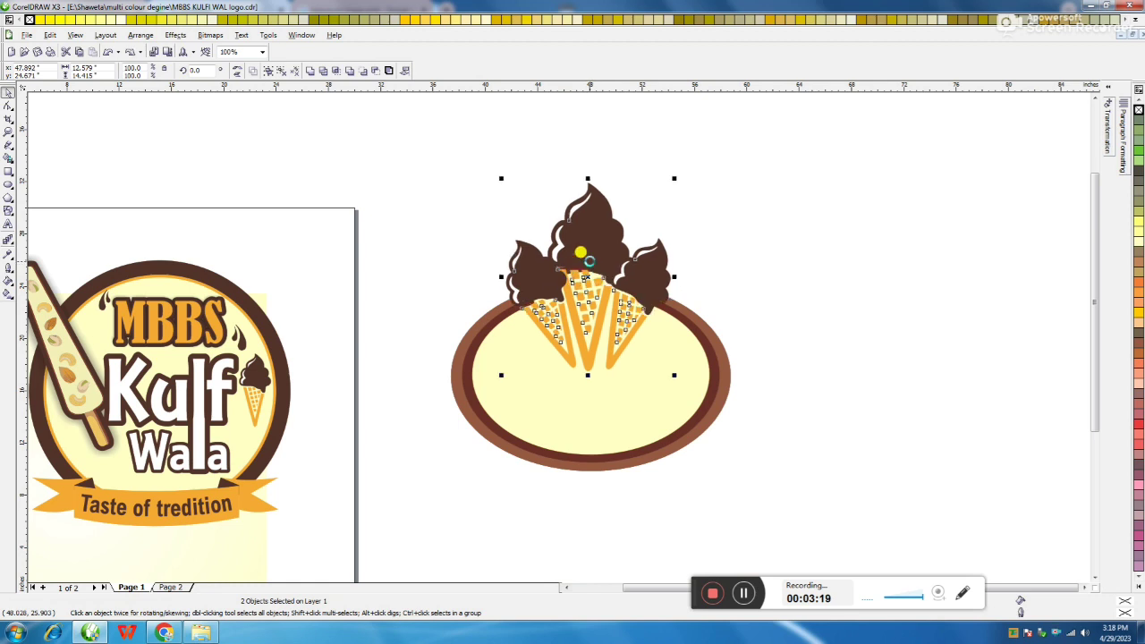
{"action": "key", "text": "ctrl+z"}
Scale the cone cluster down and position it centrally in the badge's upper lobe
{"action": "left_click_drag", "start_coordinate": [643, 211], "coordinate": [638, 242]}
{"action": "left_click_drag", "start_coordinate": [587, 273], "coordinate": [635, 342]}
{"action": "left_click", "coordinate": [731, 230]}
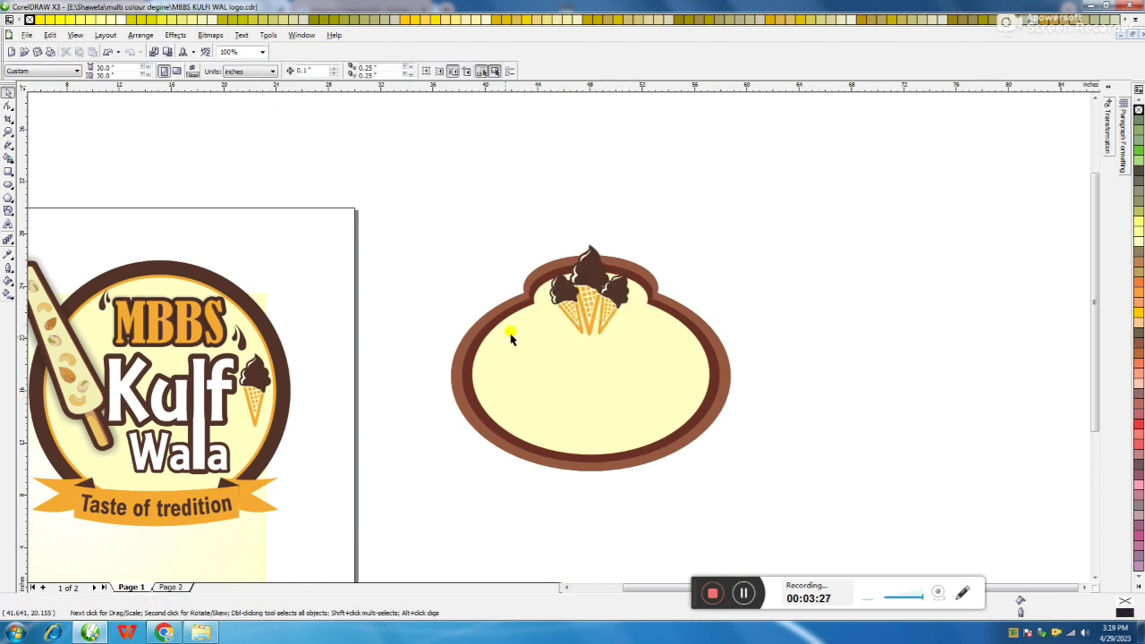
{"action": "scroll", "coordinate": [511, 328], "scroll_direction": "down", "scroll_amount": 1}
{"action": "scroll", "coordinate": [557, 338], "scroll_direction": "up", "scroll_amount": 1}
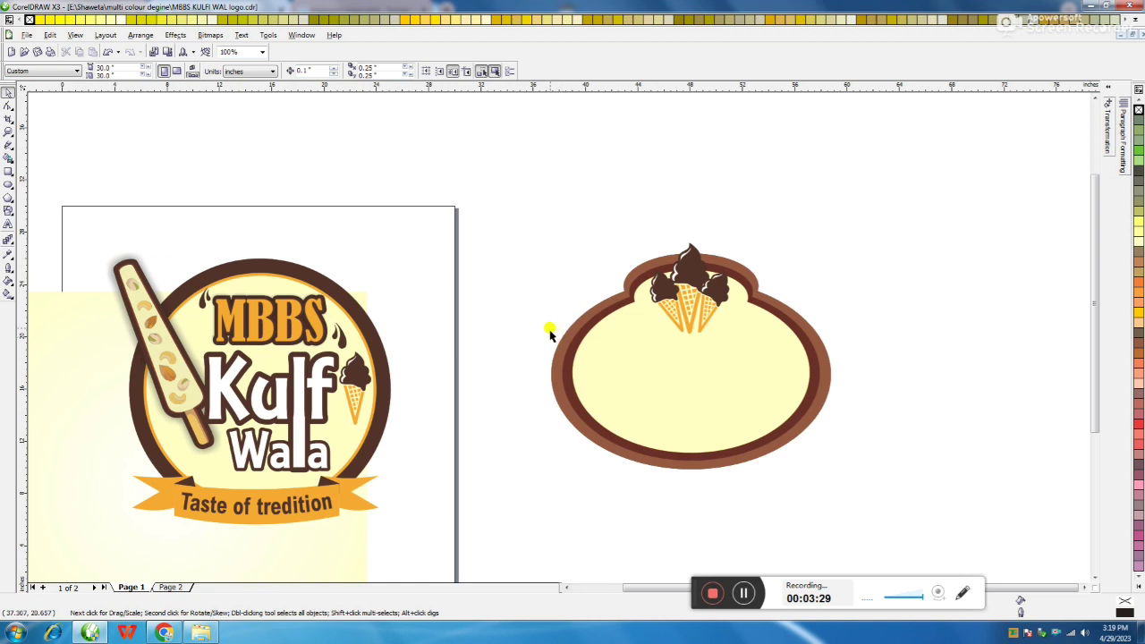
{"action": "left_click_drag", "start_coordinate": [445, 253], "coordinate": [198, 360]}
{"action": "key", "text": "Escape"}
{"action": "left_click_drag", "start_coordinate": [279, 322], "coordinate": [654, 356]}
{"action": "key", "text": "ctrl+z"}
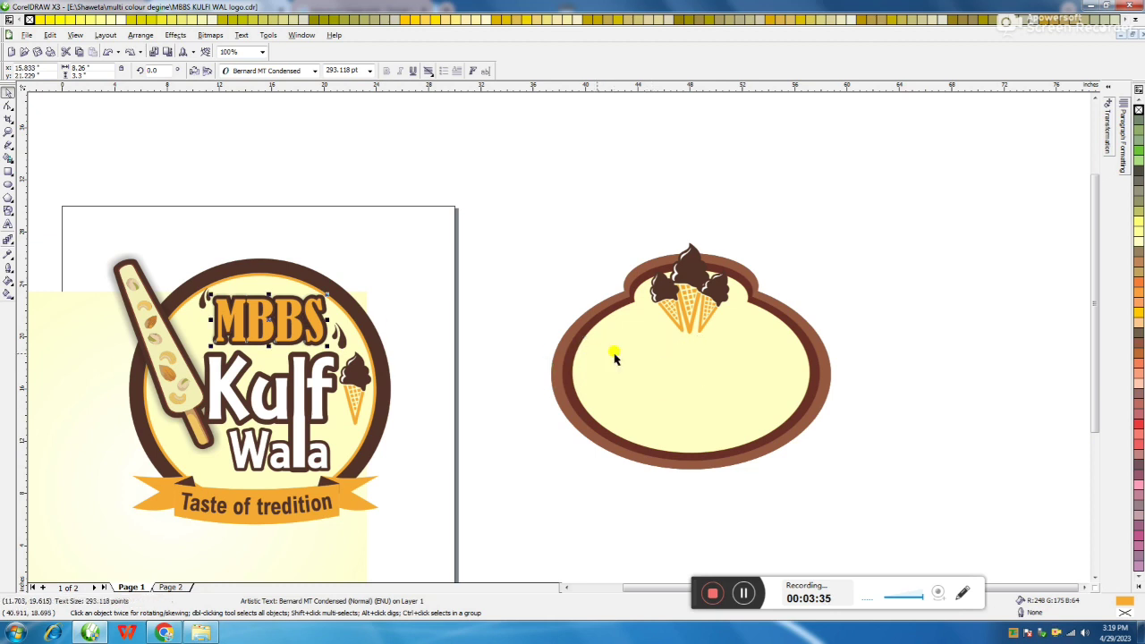
Copy the MBBS lettering with its chocolate drops from the original logo onto the badge below the cones
{"action": "left_click_drag", "start_coordinate": [179, 243], "coordinate": [411, 350]}
{"action": "left_click_drag", "start_coordinate": [309, 317], "coordinate": [717, 337]}
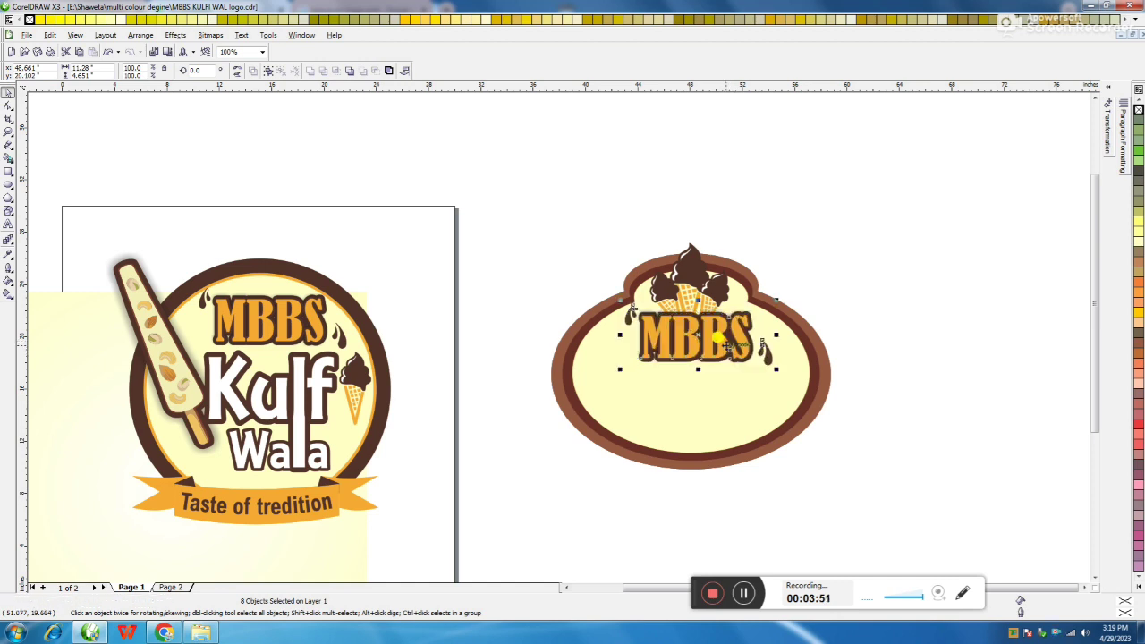
{"action": "left_click", "coordinate": [901, 261]}
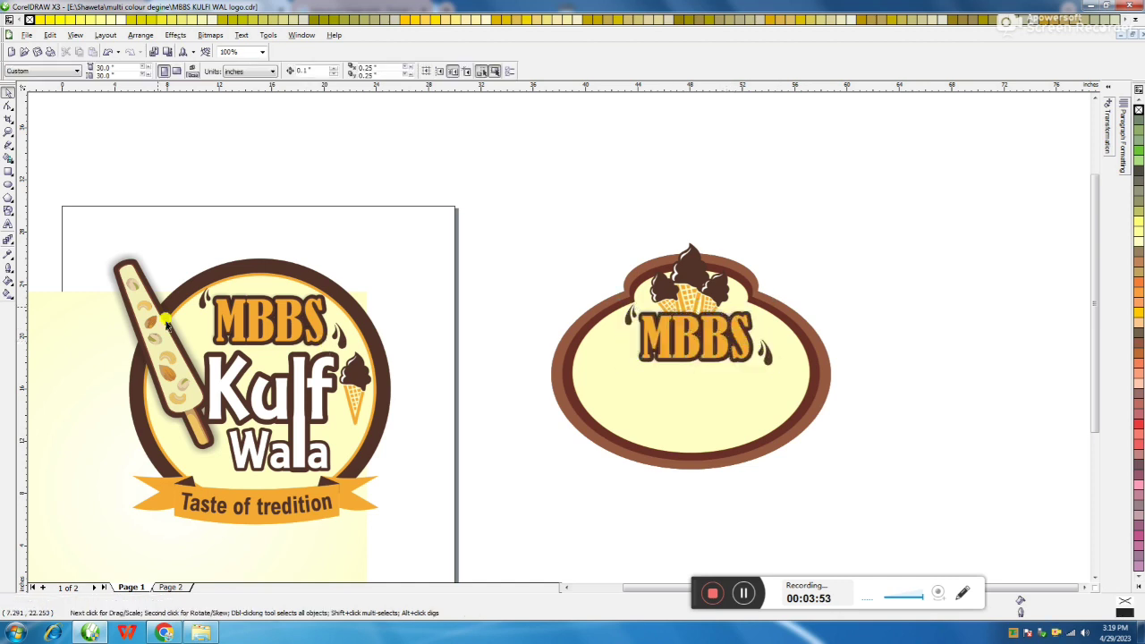
Add the two-line Arial text "Kulfi" and "Wala", scale it to about 220 pt and place it below the MBBS lettering
{"action": "left_click", "coordinate": [8, 224]}
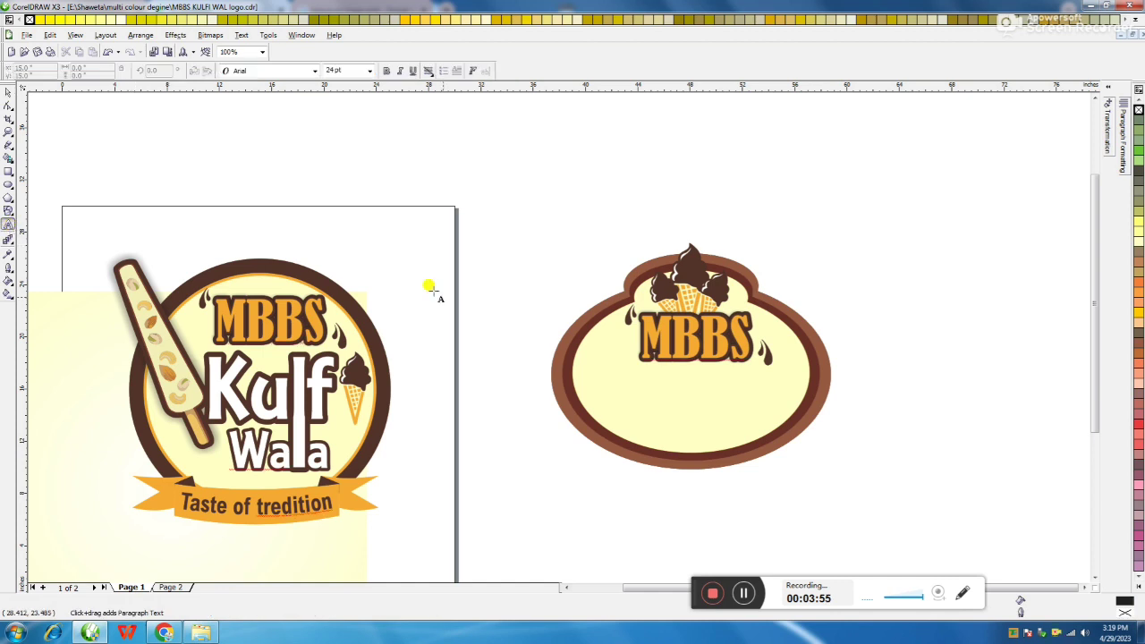
{"action": "left_click", "coordinate": [530, 265]}
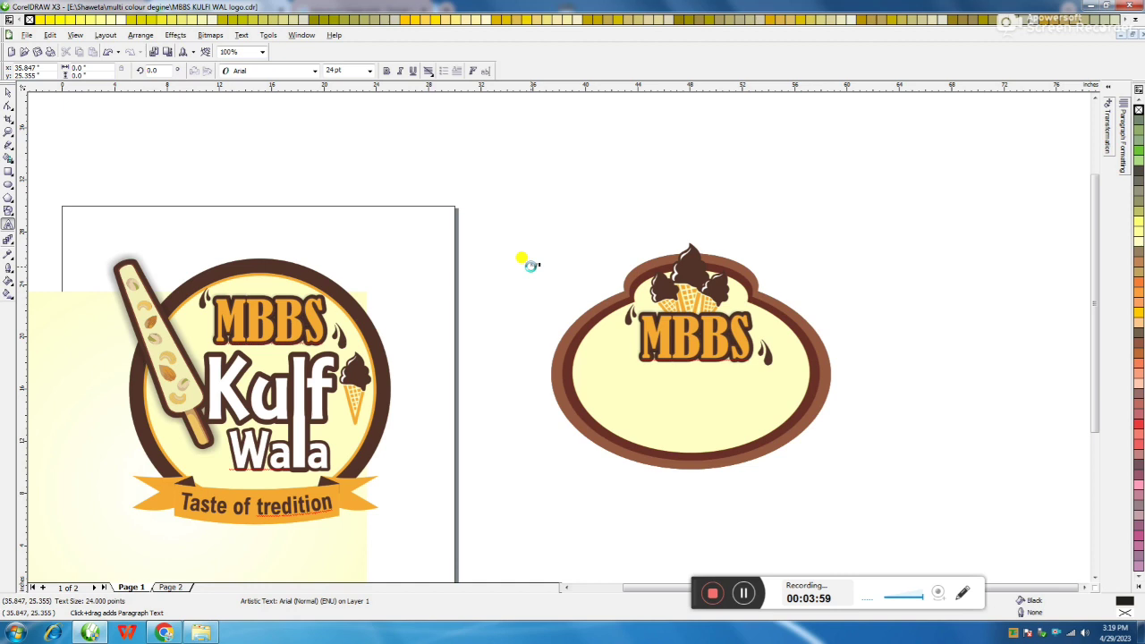
{"action": "left_click", "coordinate": [531, 265]}
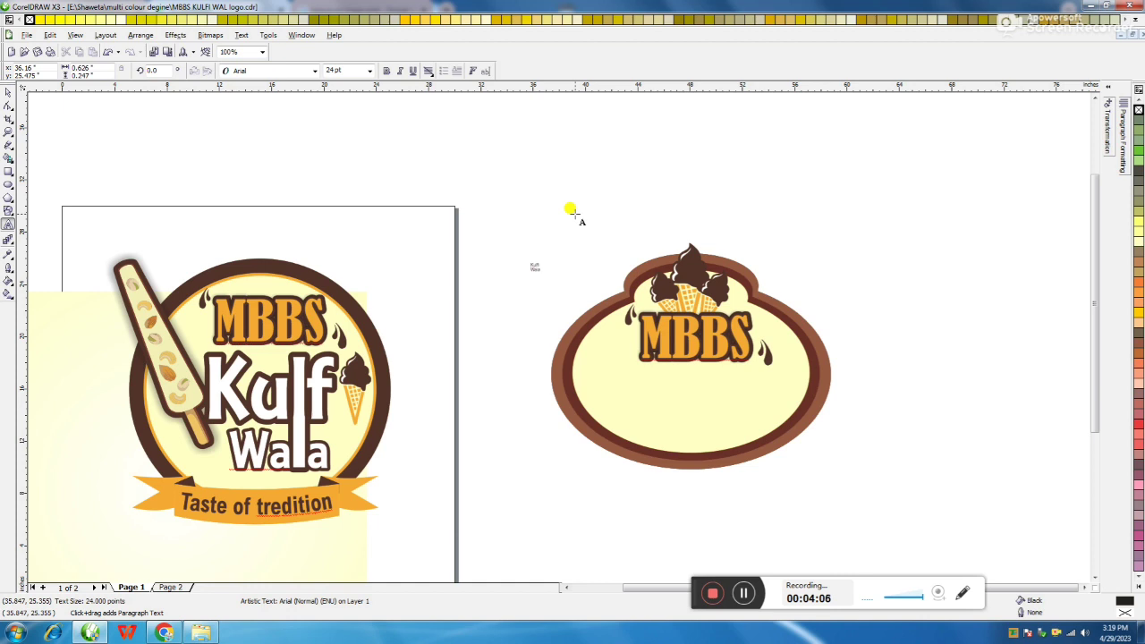
{"action": "left_click", "coordinate": [8, 92]}
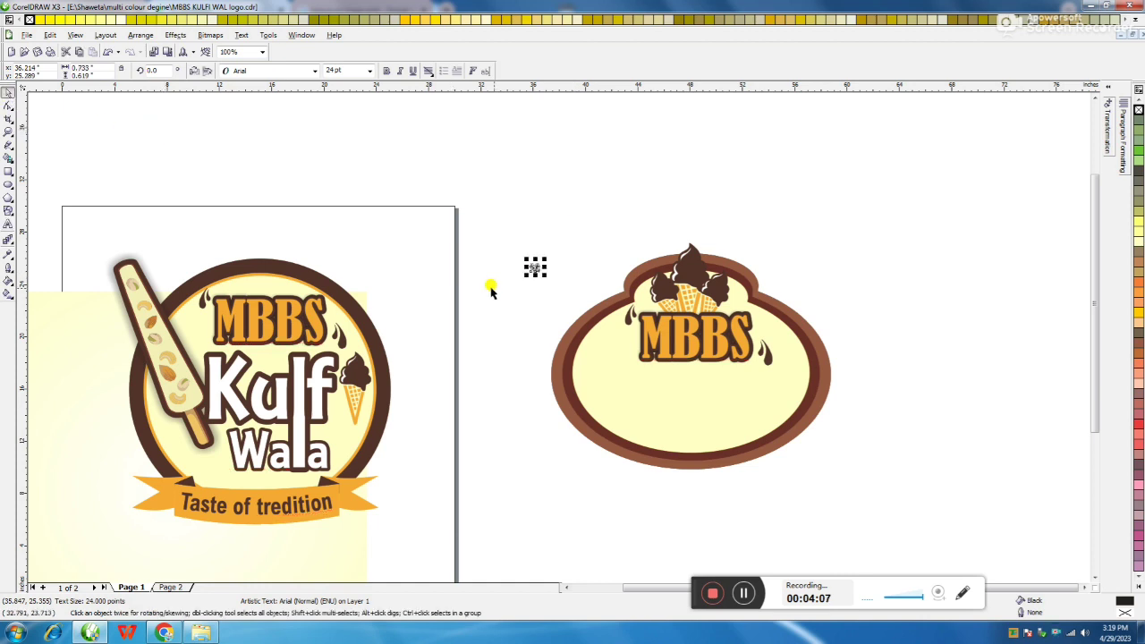
{"action": "left_click_drag", "start_coordinate": [546, 277], "coordinate": [623, 339]}
{"action": "left_click_drag", "start_coordinate": [590, 282], "coordinate": [702, 387]}
Join the two text lines so that "Kulfi Wala" reads on a single line
{"action": "scroll", "coordinate": [702, 386], "scroll_direction": "up", "scroll_amount": 1}
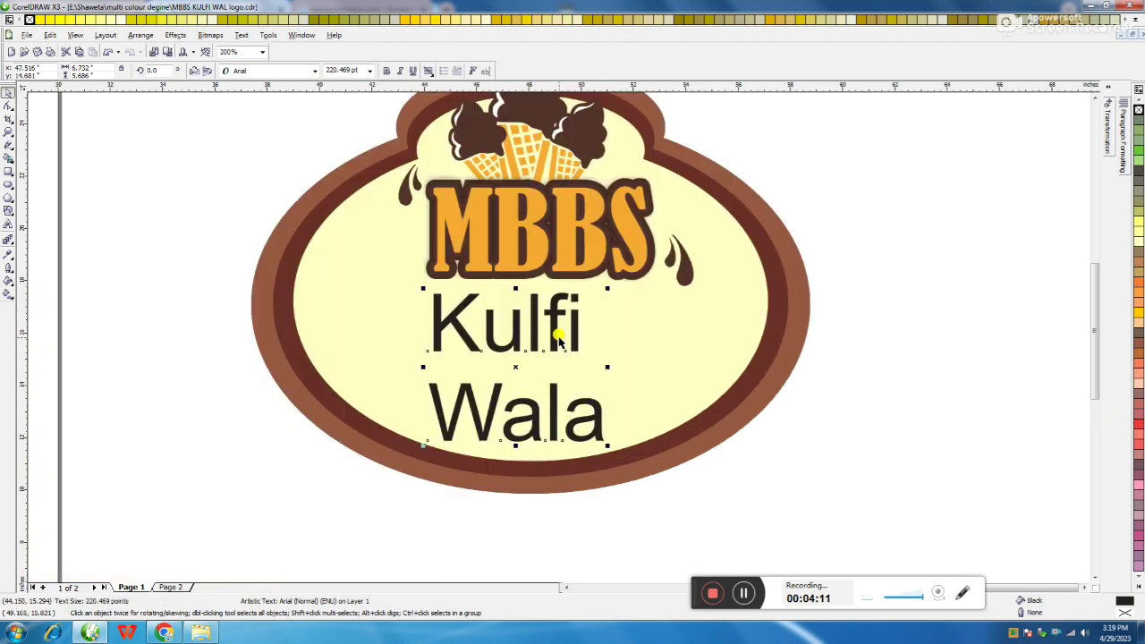
{"action": "key", "text": "F8"}
{"action": "key", "text": "Delete"}
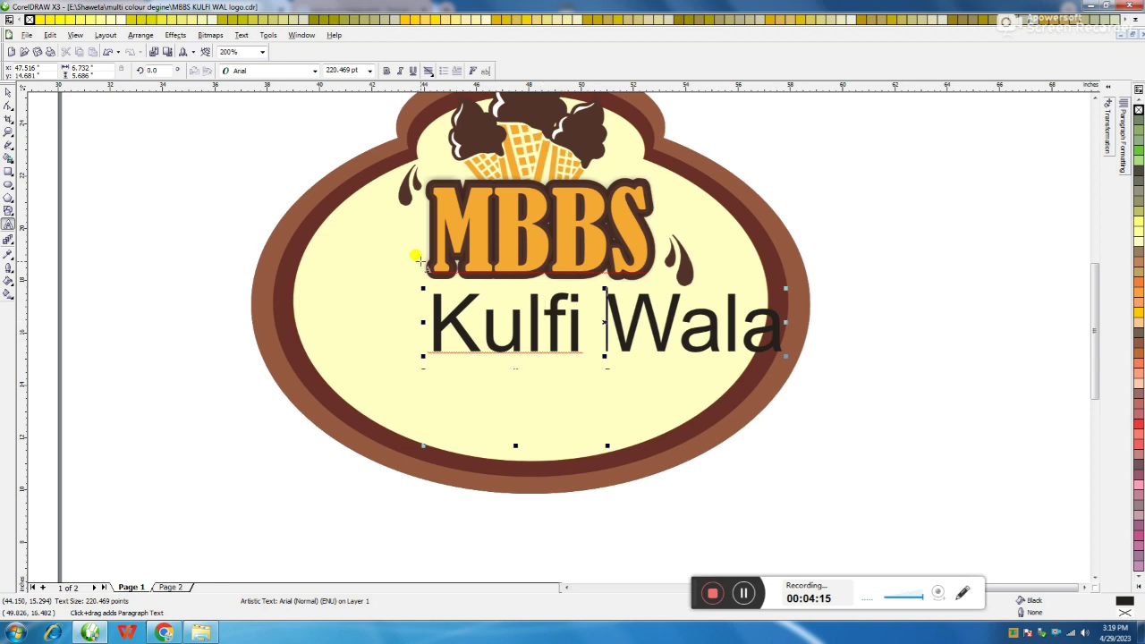
Move "Kulfi Wala" under the MBBS lettering, set its font to Bernard MT Condensed and stretch it to about 13.9 inches wide
{"action": "left_click", "coordinate": [7, 94]}
{"action": "left_click_drag", "start_coordinate": [572, 308], "coordinate": [490, 309]}
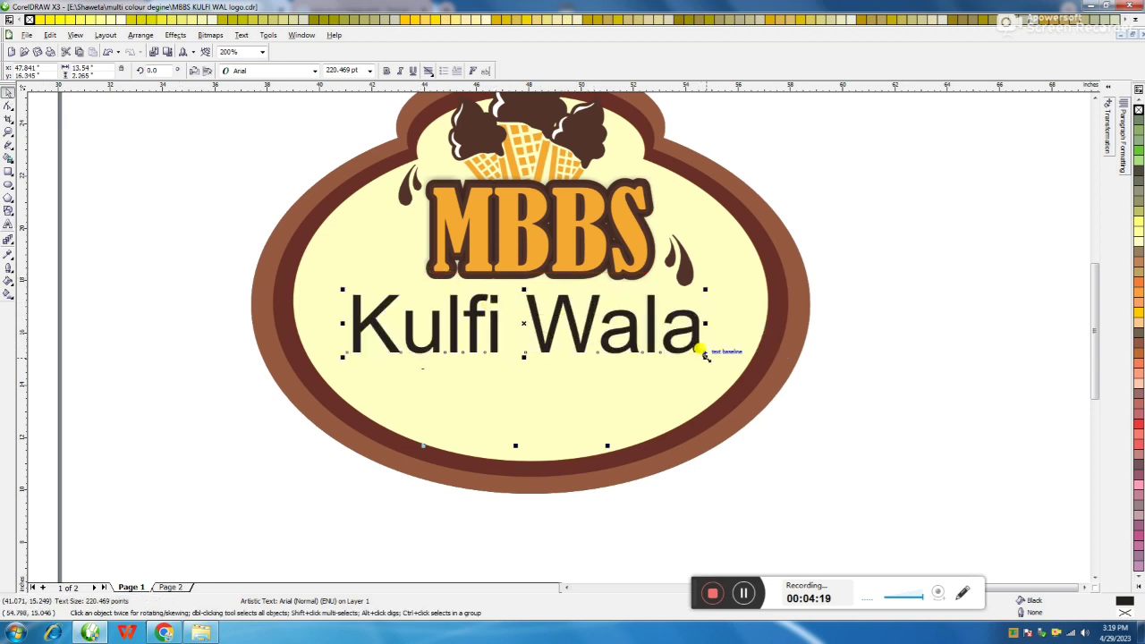
{"action": "left_click", "coordinate": [314, 70]}
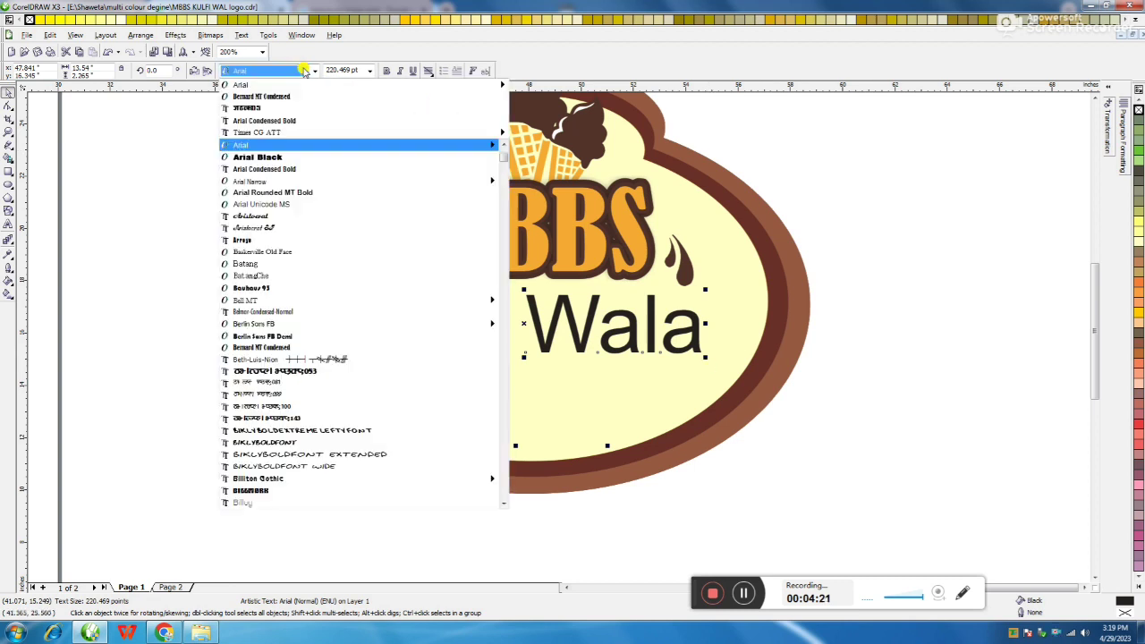
{"action": "left_click", "coordinate": [274, 98]}
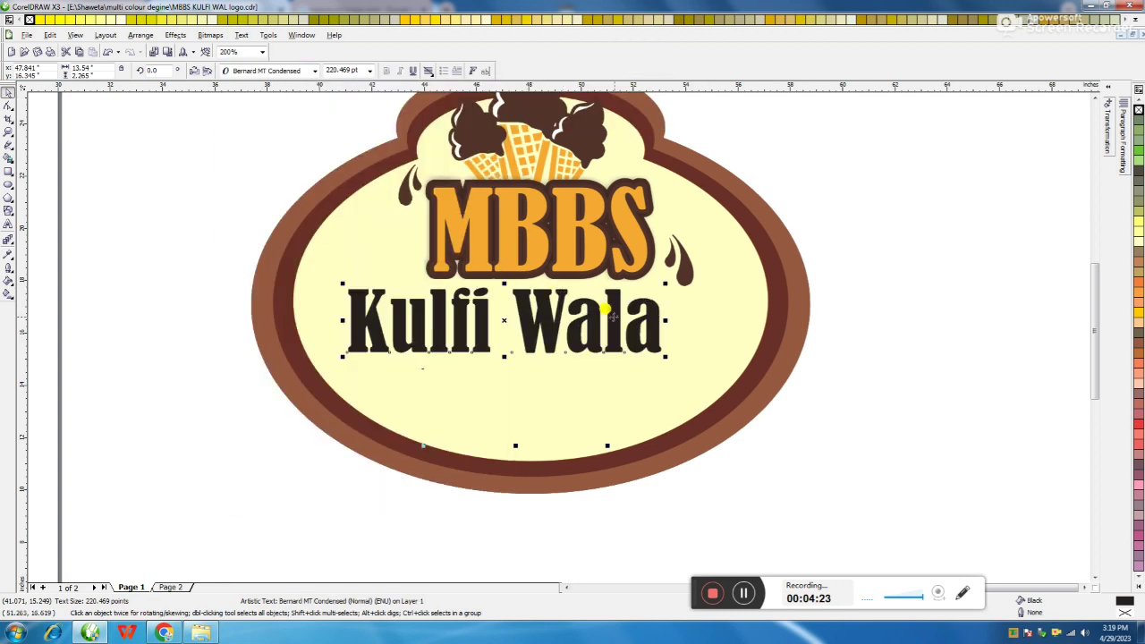
{"action": "left_click_drag", "start_coordinate": [604, 294], "coordinate": [638, 294]}
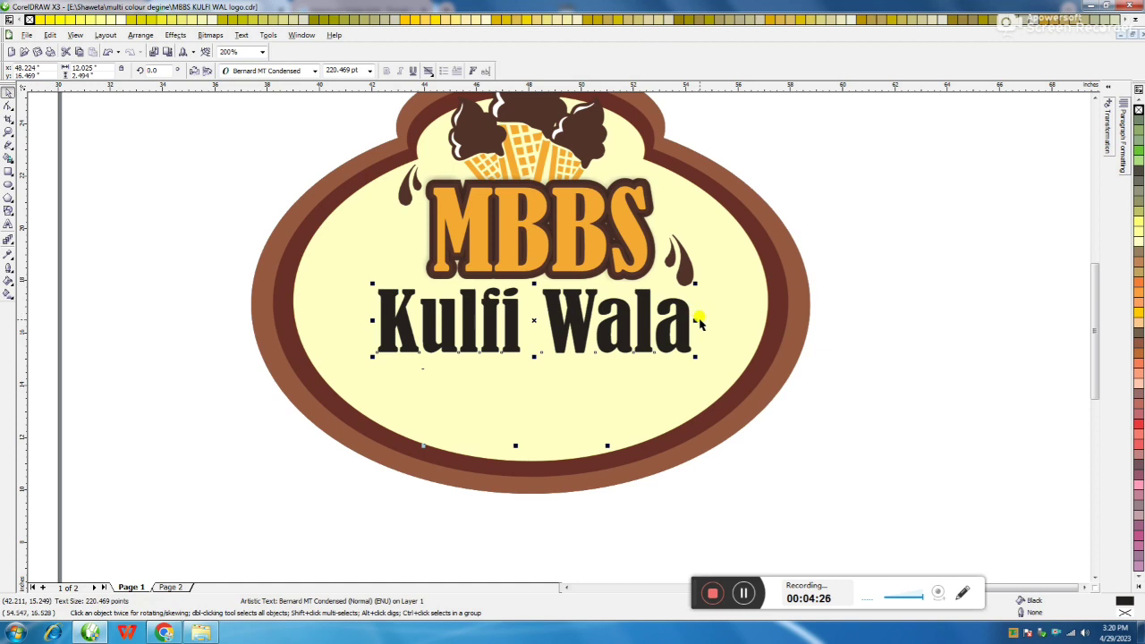
{"action": "left_click_drag", "start_coordinate": [695, 319], "coordinate": [743, 320]}
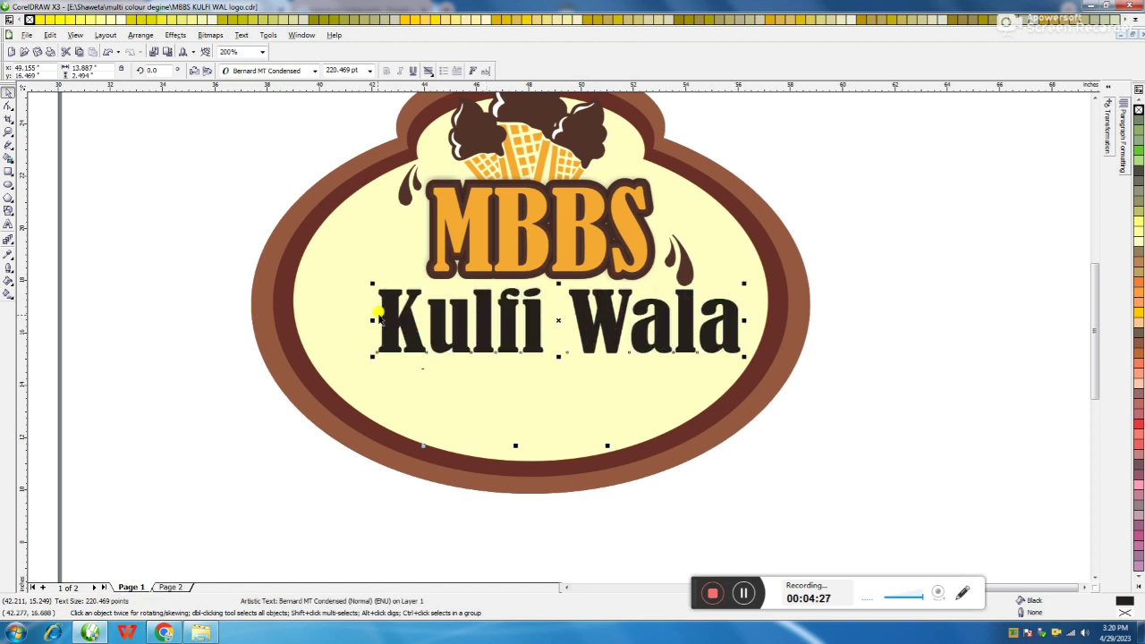
Try the Aristocrat and Arroyo fonts on the "Kulfi Wala" text
{"action": "left_click", "coordinate": [314, 70]}
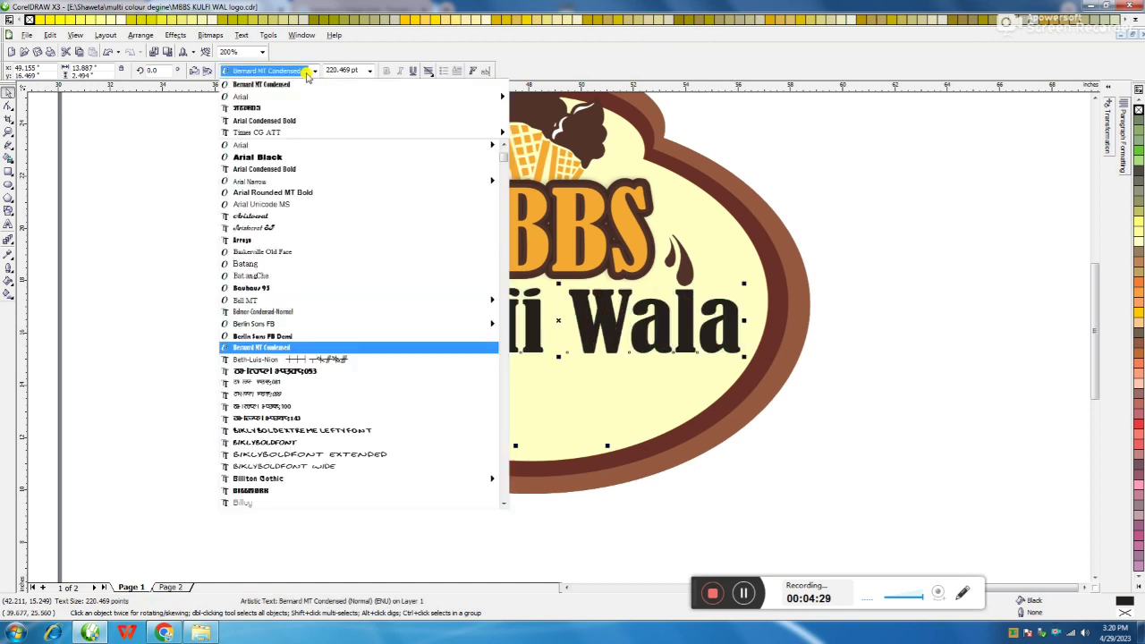
{"action": "left_click", "coordinate": [293, 215]}
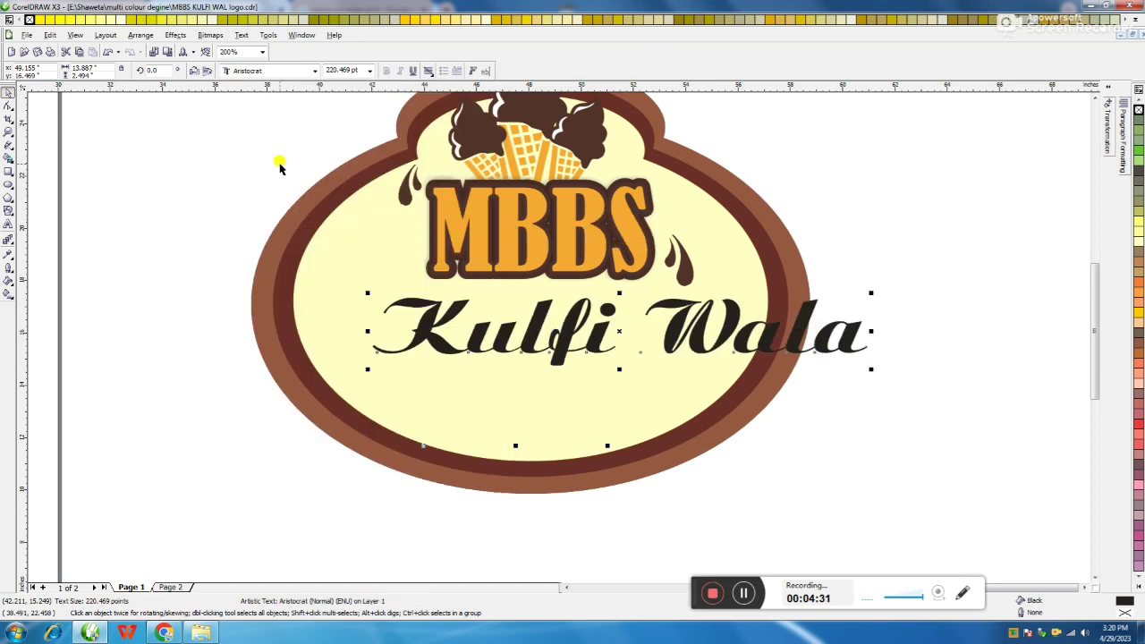
{"action": "key", "text": "ctrl+z"}
{"action": "left_click", "coordinate": [271, 72]}
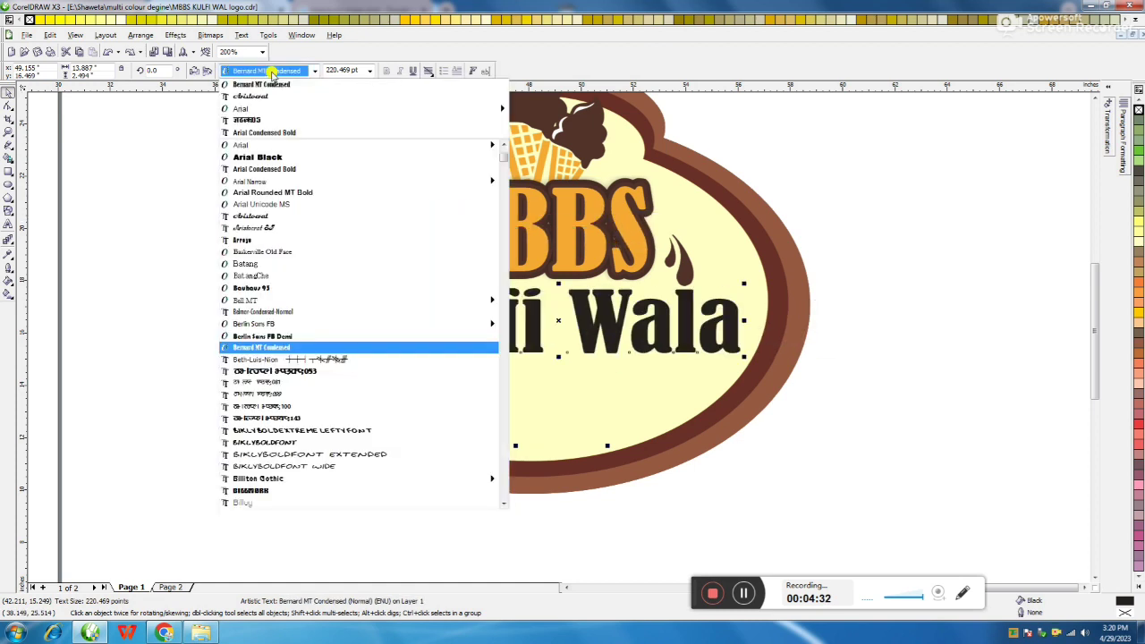
{"action": "left_click", "coordinate": [273, 238]}
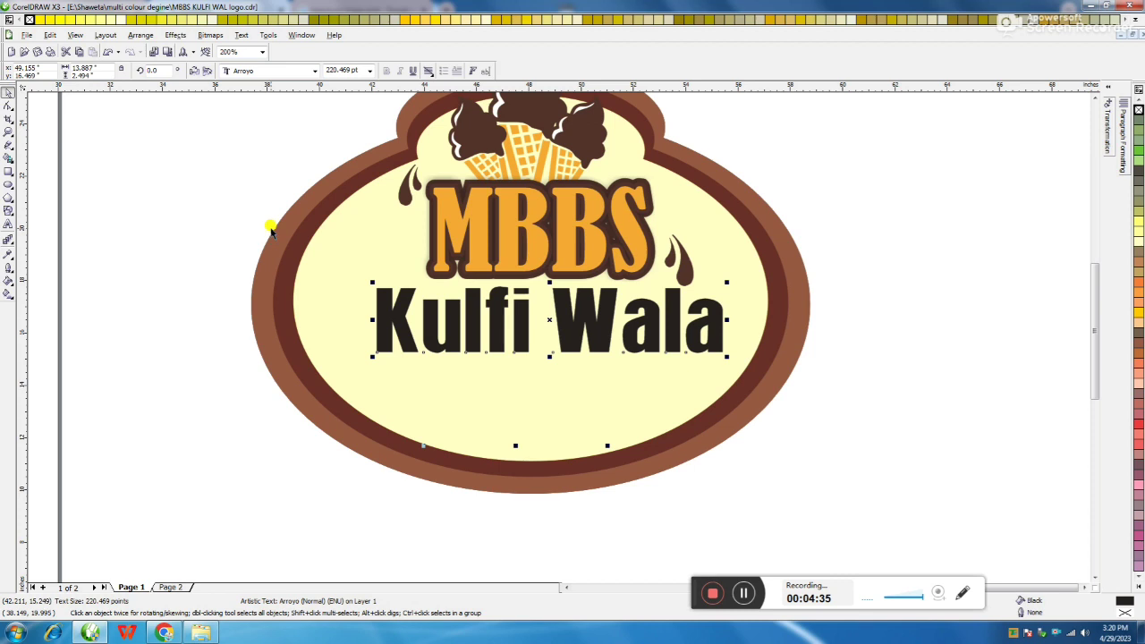
{"action": "key", "text": "ctrl+z"}
Set the "Kulfi Wala" text in Billiton Gothic, then scale it down and centre it inside the badge below the MBBS lettering
{"action": "left_click", "coordinate": [251, 72]}
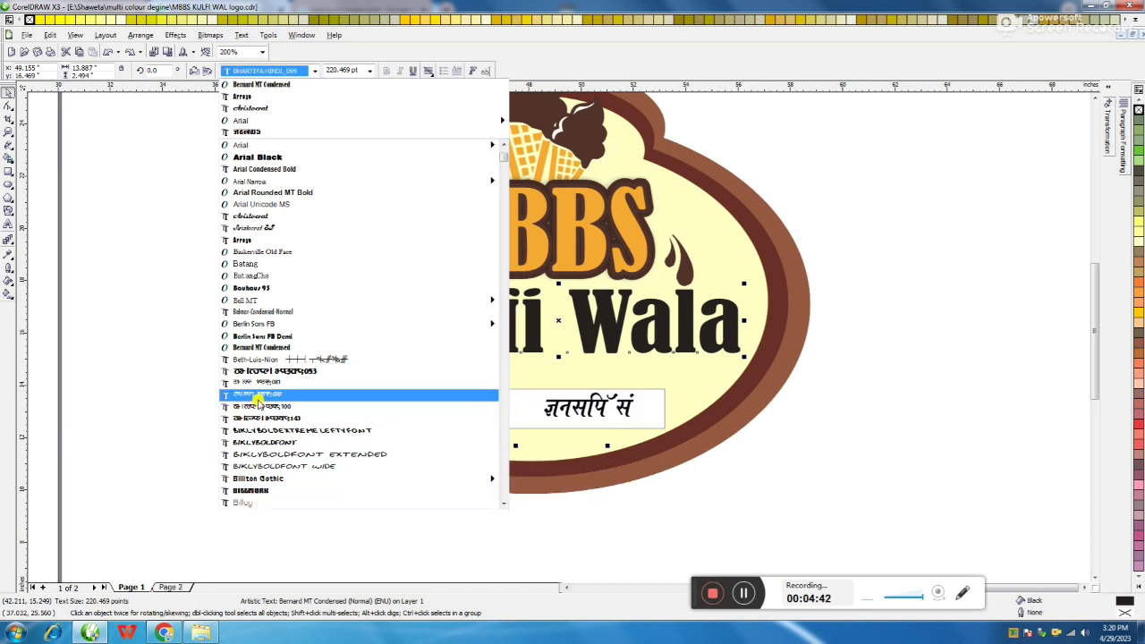
{"action": "left_click", "coordinate": [260, 479]}
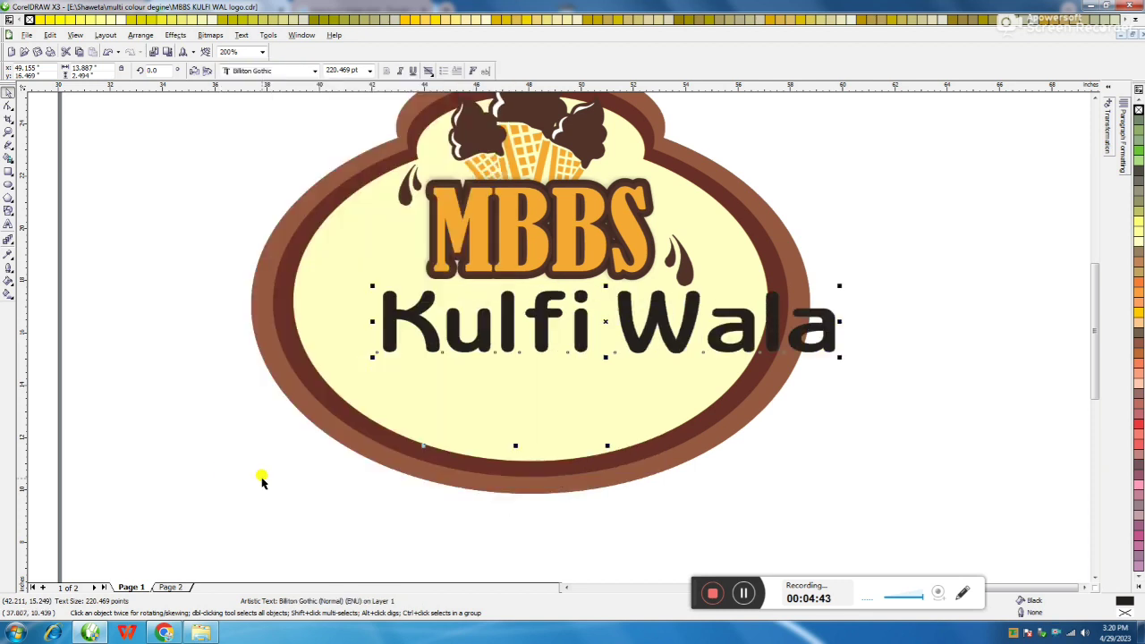
{"action": "left_click_drag", "start_coordinate": [637, 322], "coordinate": [583, 322]}
{"action": "left_click_drag", "start_coordinate": [778, 352], "coordinate": [728, 356]}
{"action": "left_click_drag", "start_coordinate": [606, 311], "coordinate": [596, 305]}
{"action": "mouse_move", "coordinate": [717, 289]}
{"action": "left_mouse_down"}
{"action": "mouse_move", "coordinate": [728, 274]}
{"action": "mouse_move", "coordinate": [731, 284]}
{"action": "left_mouse_up"}
{"action": "left_click", "coordinate": [874, 348]}
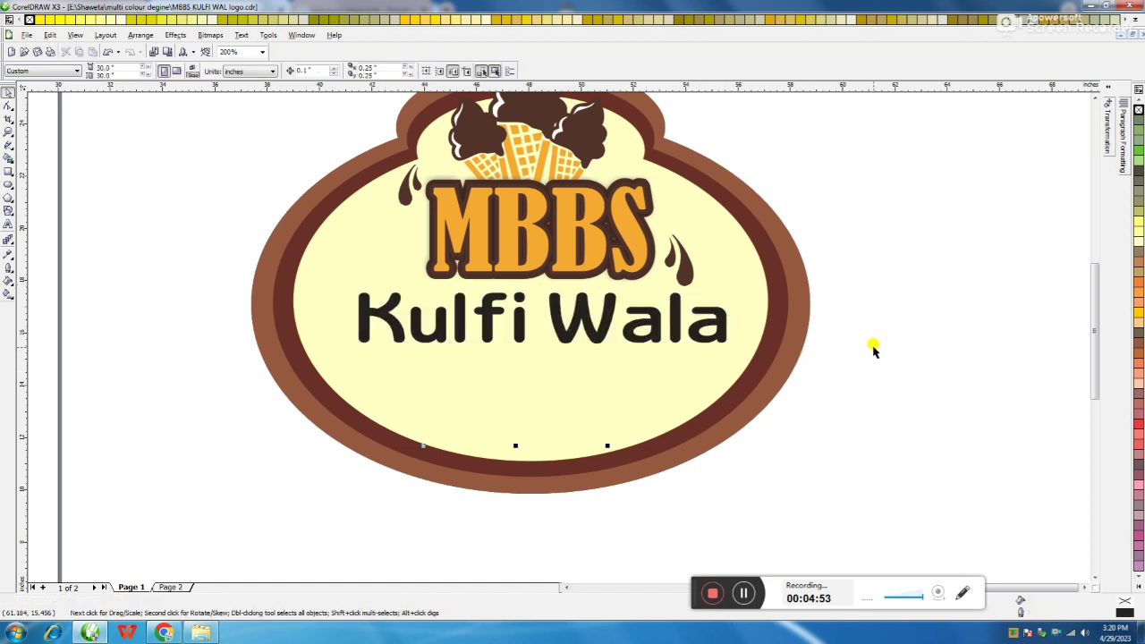
Copy the "Taste of tredition" text with its orange banner piece from the original logo, scaled down, to below "Kulfi Wala" on the badge
{"action": "scroll", "coordinate": [550, 345], "scroll_direction": "down", "scroll_amount": 1}
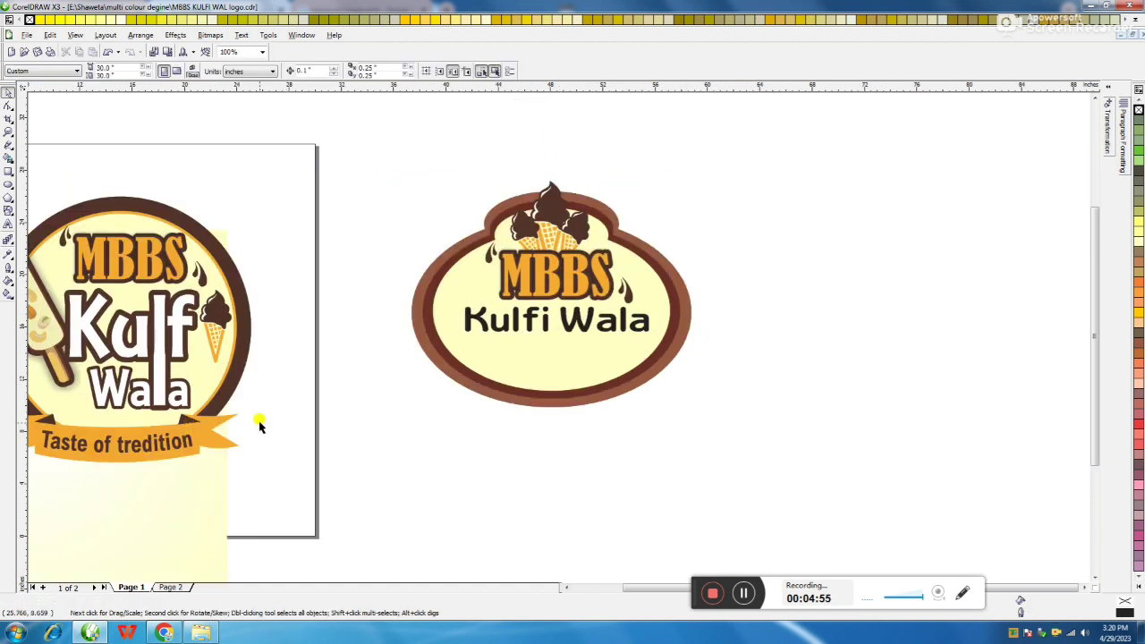
{"action": "left_click", "coordinate": [485, 346]}
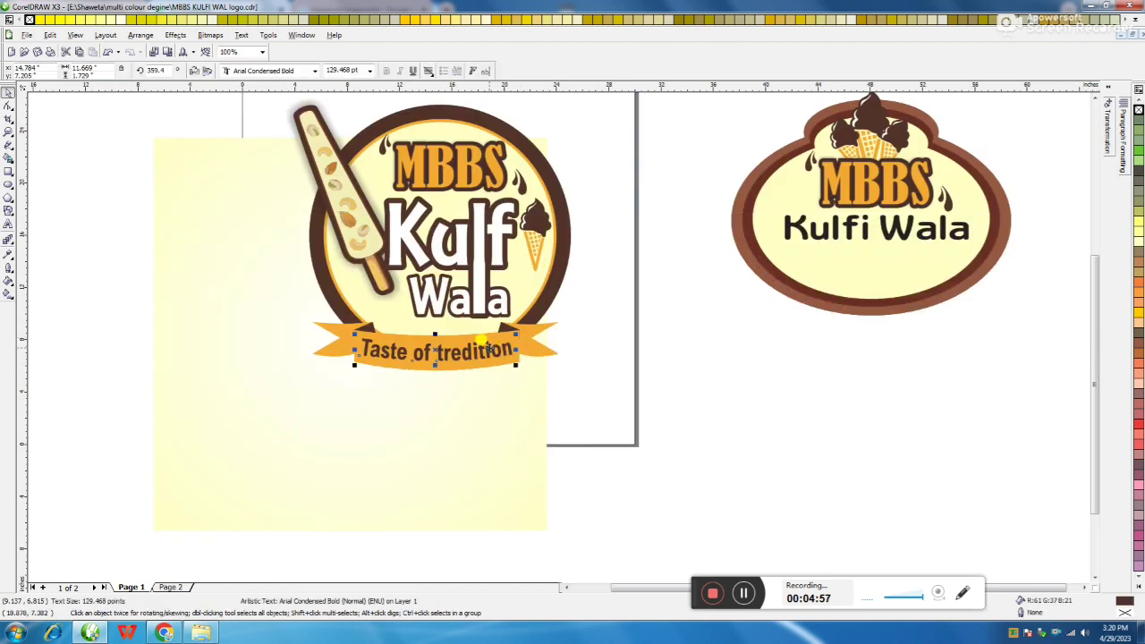
{"action": "left_click_drag", "start_coordinate": [568, 436], "coordinate": [729, 333]}
{"action": "left_click_drag", "start_coordinate": [803, 335], "coordinate": [843, 234]}
{"action": "scroll", "coordinate": [854, 259], "scroll_direction": "up", "scroll_amount": 1}
{"action": "left_click_drag", "start_coordinate": [621, 333], "coordinate": [614, 333]}
{"action": "left_click_drag", "start_coordinate": [713, 372], "coordinate": [689, 378]}
{"action": "left_click", "coordinate": [813, 429]}
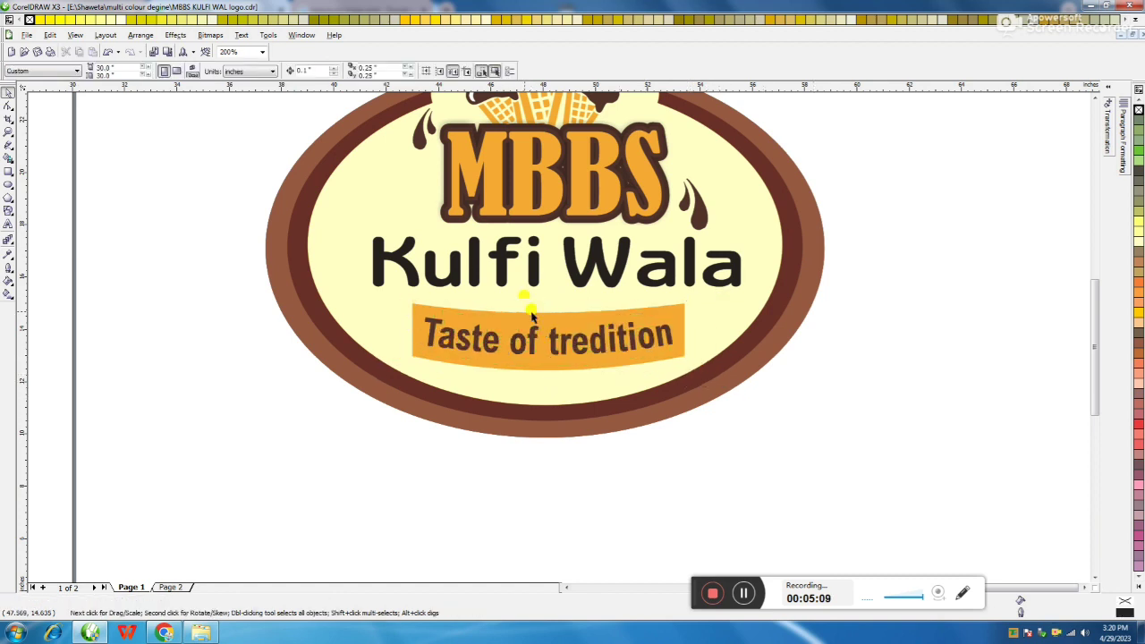
Shape the orange banner's left end into a swallowtail by adding a mid-edge node and pulling both corners outward
{"action": "left_click", "coordinate": [520, 324]}
{"action": "scroll", "coordinate": [522, 325], "scroll_direction": "down", "scroll_amount": 1}
{"action": "scroll", "coordinate": [545, 333], "scroll_direction": "up", "scroll_amount": 1}
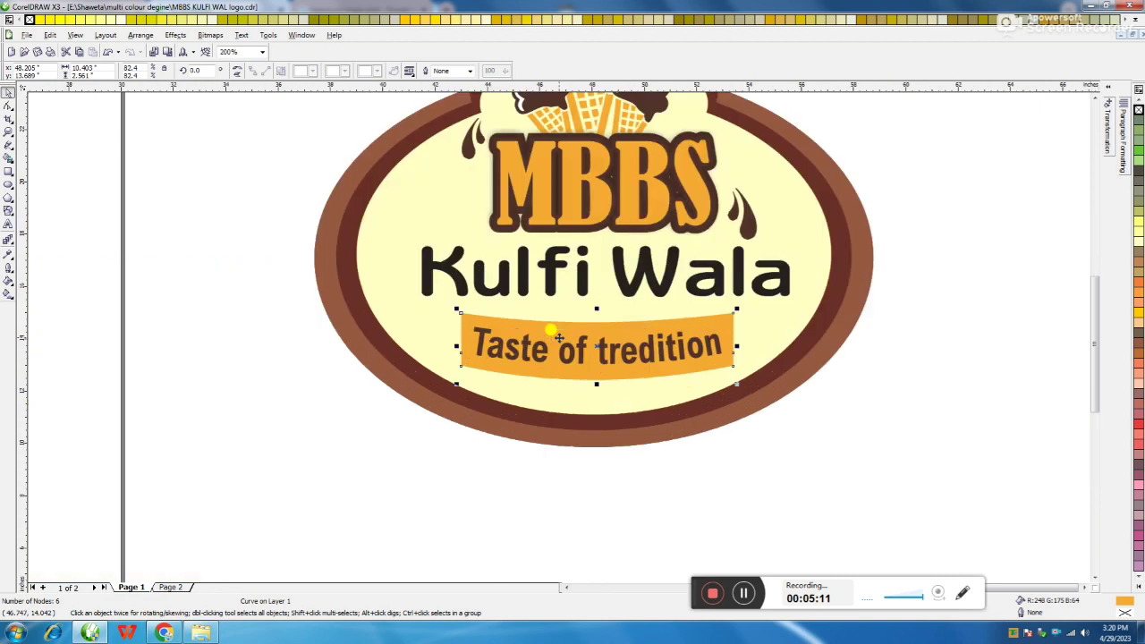
{"action": "scroll", "coordinate": [558, 337], "scroll_direction": "up", "scroll_amount": 1}
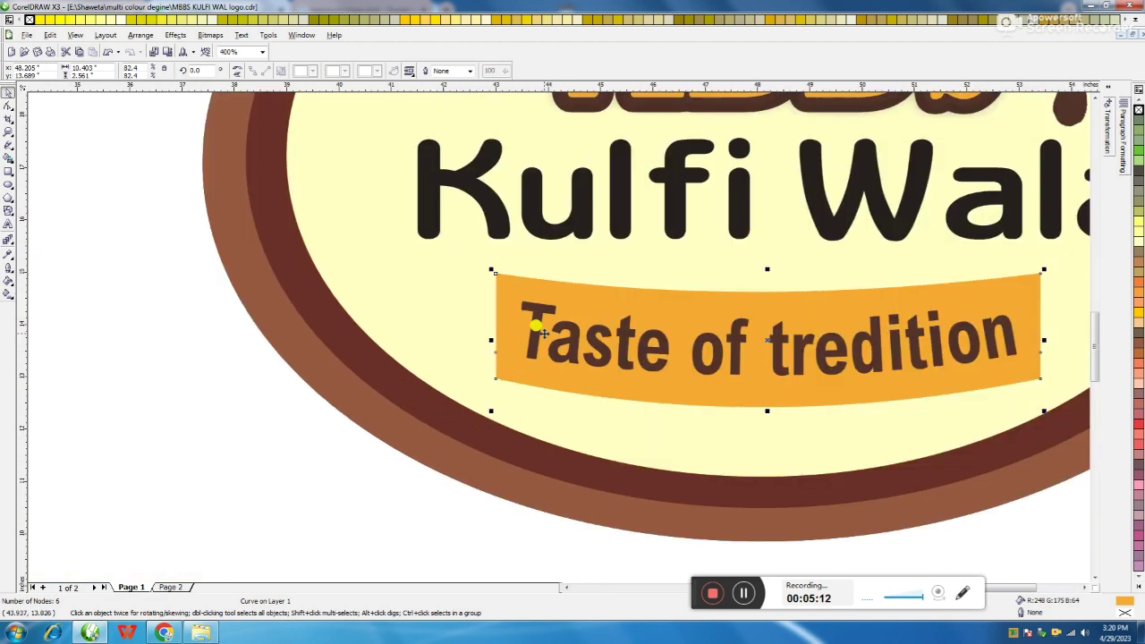
{"action": "left_click", "coordinate": [8, 106]}
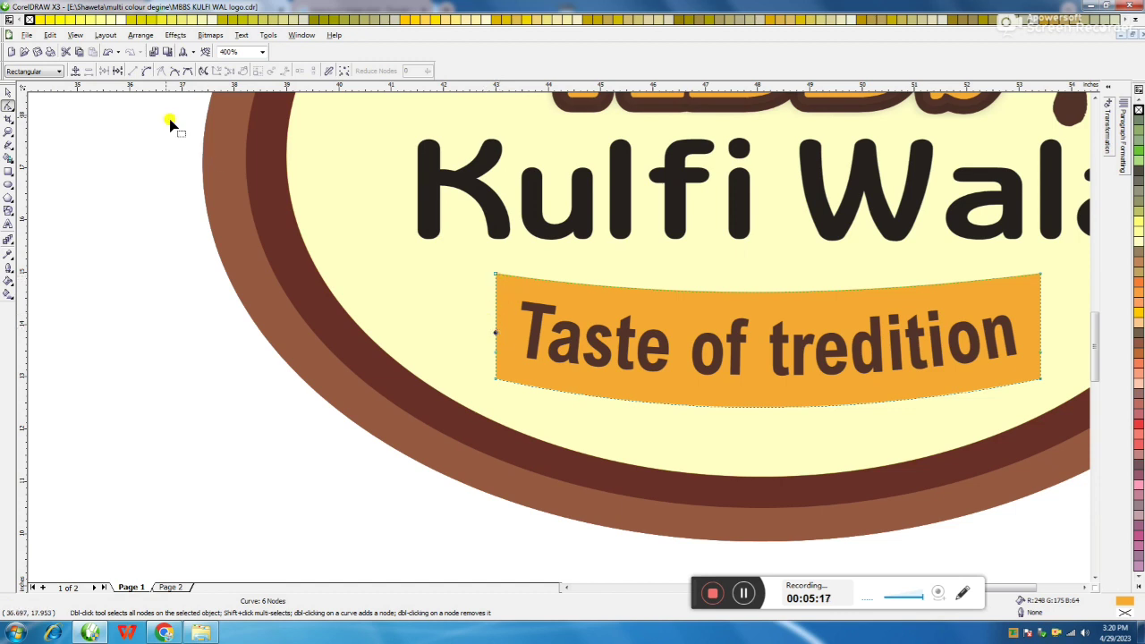
{"action": "left_click_drag", "start_coordinate": [496, 276], "coordinate": [461, 267]}
{"action": "left_click", "coordinate": [494, 380]}
{"action": "left_click_drag", "start_coordinate": [494, 380], "coordinate": [449, 368]}
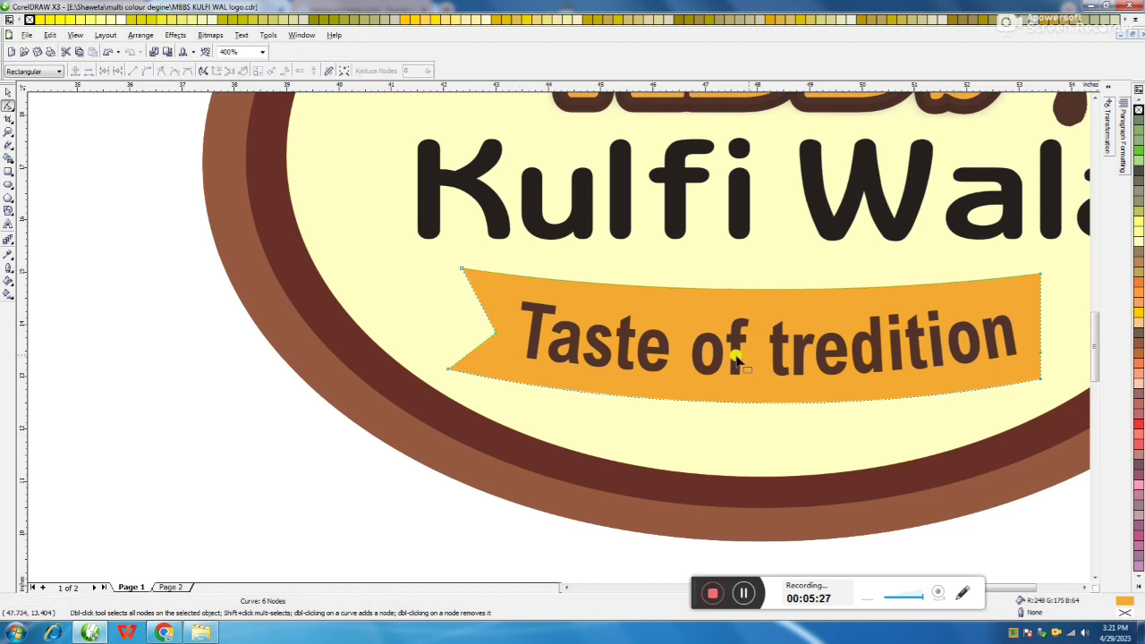
Give the banner's right end a matching swallowtail notch by adding a mid-edge node and extending its two corners outward
{"action": "scroll", "coordinate": [831, 363], "scroll_direction": "down", "scroll_amount": 1}
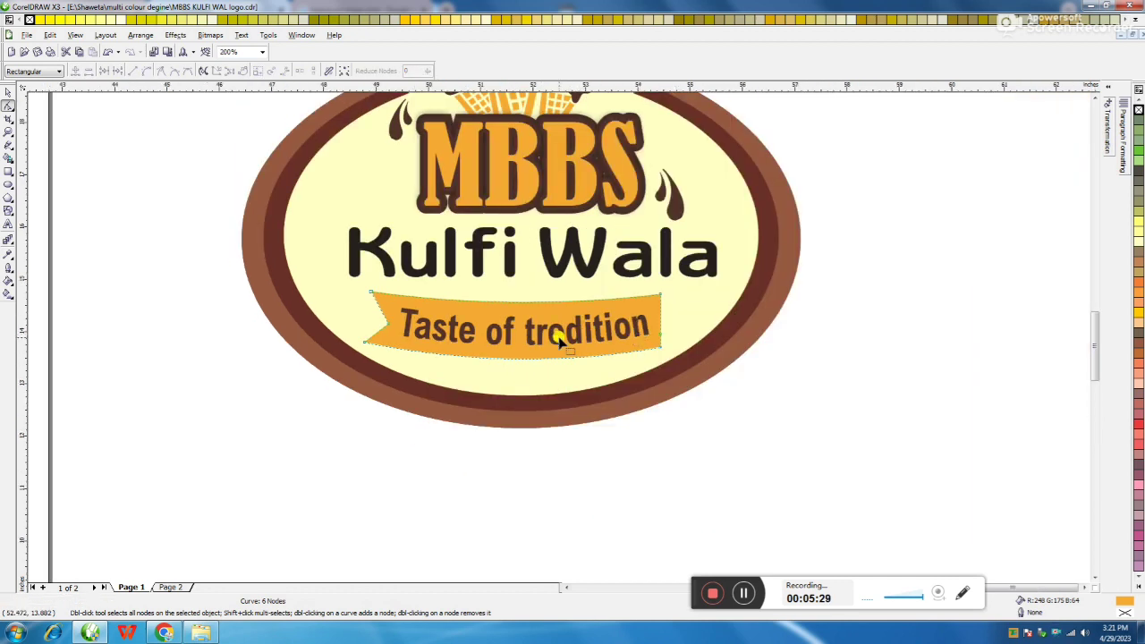
{"action": "scroll", "coordinate": [557, 332], "scroll_direction": "up", "scroll_amount": 1}
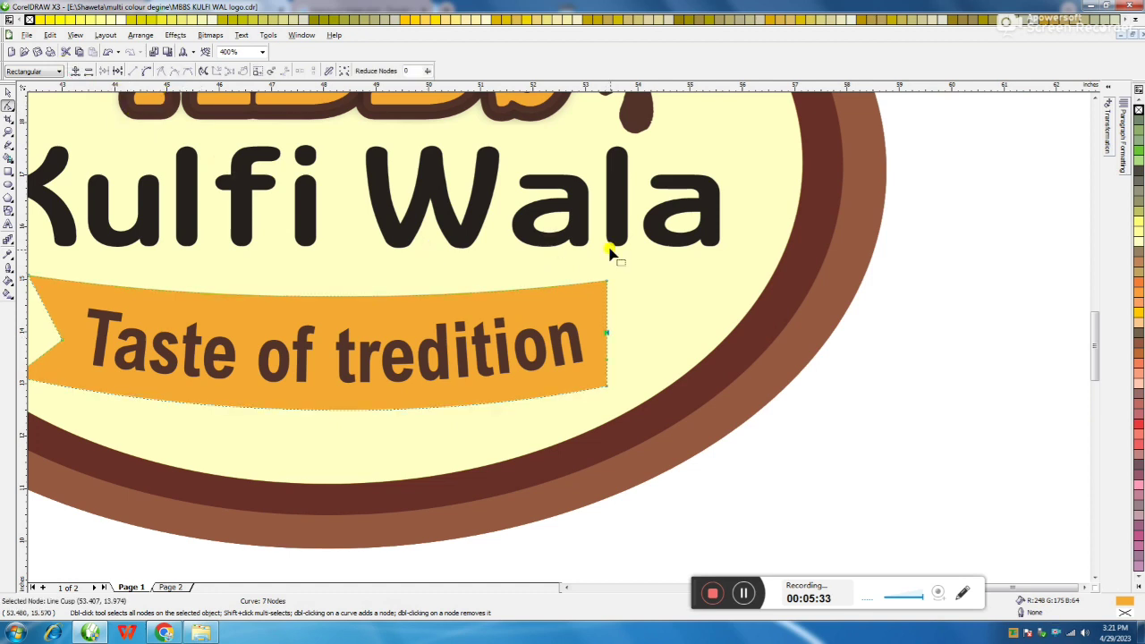
{"action": "left_click_drag", "start_coordinate": [607, 283], "coordinate": [649, 281]}
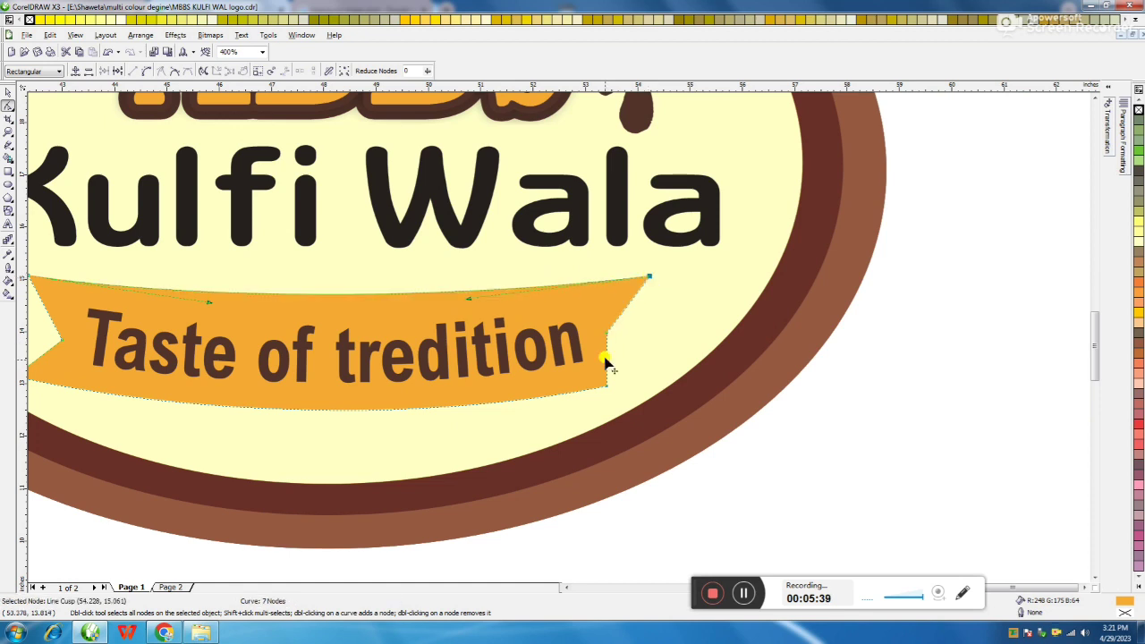
{"action": "left_click_drag", "start_coordinate": [606, 390], "coordinate": [647, 378]}
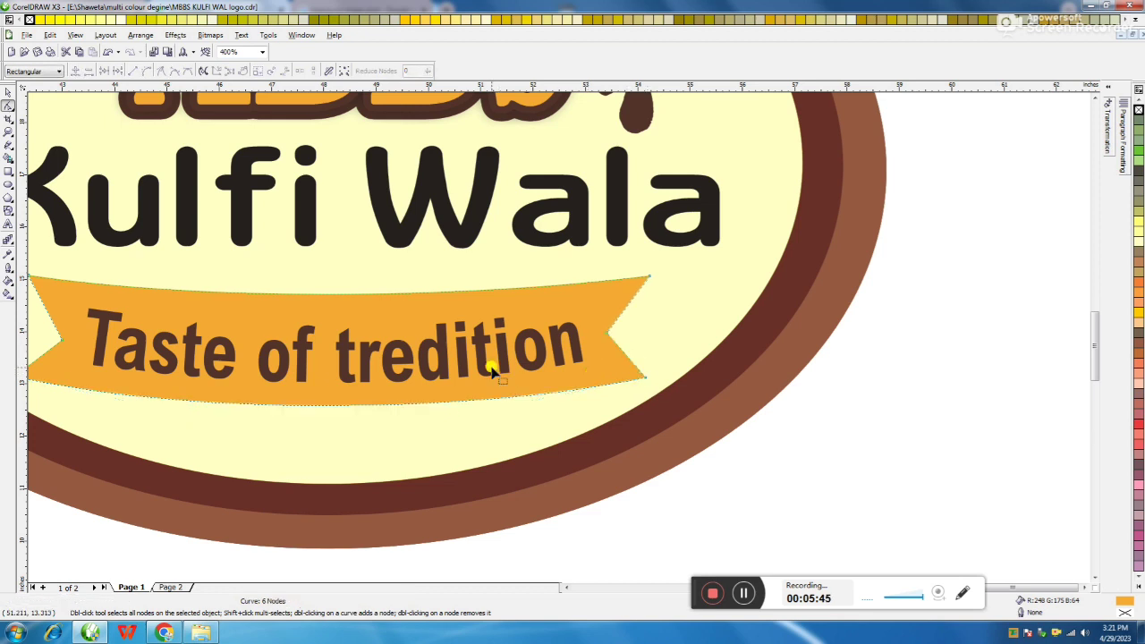
Bow the banner's lower edge slightly further downward at its middle
{"action": "scroll", "coordinate": [493, 358], "scroll_direction": "down", "scroll_amount": 2}
{"action": "scroll", "coordinate": [513, 350], "scroll_direction": "up", "scroll_amount": 2}
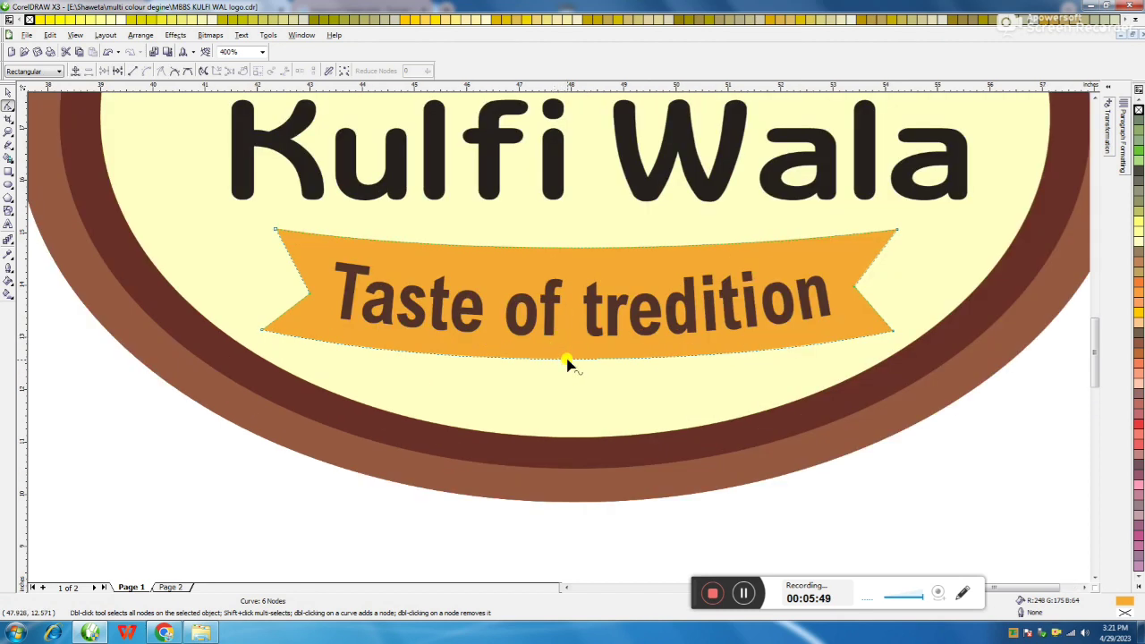
{"action": "left_click_drag", "start_coordinate": [567, 362], "coordinate": [569, 375]}
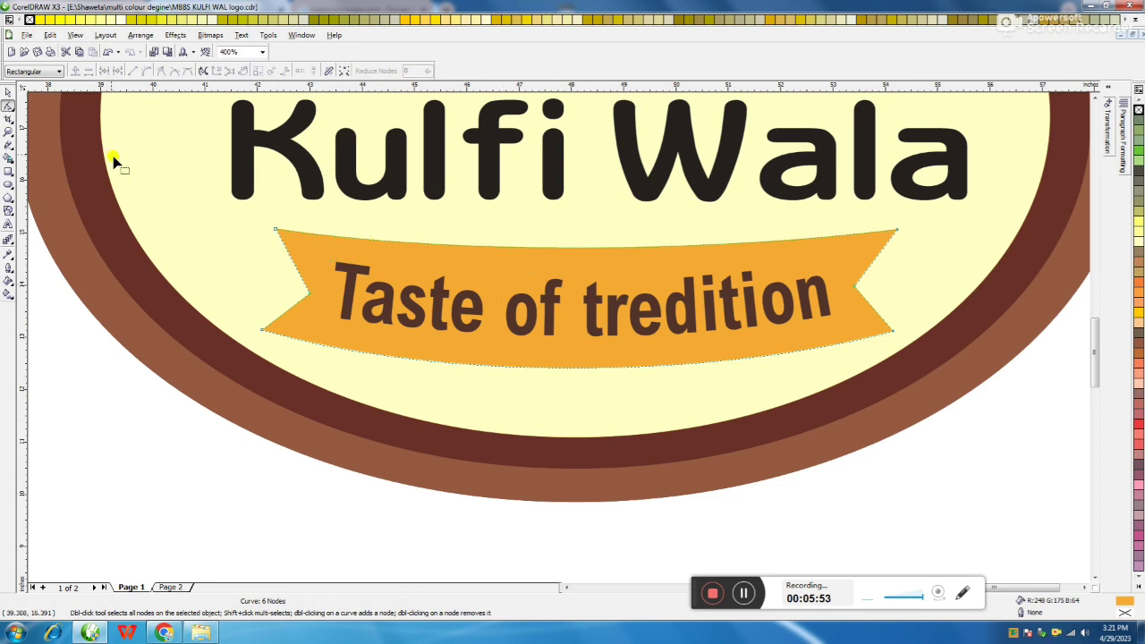
{"action": "left_click", "coordinate": [9, 94]}
{"action": "scroll", "coordinate": [626, 331], "scroll_direction": "down", "scroll_amount": 2}
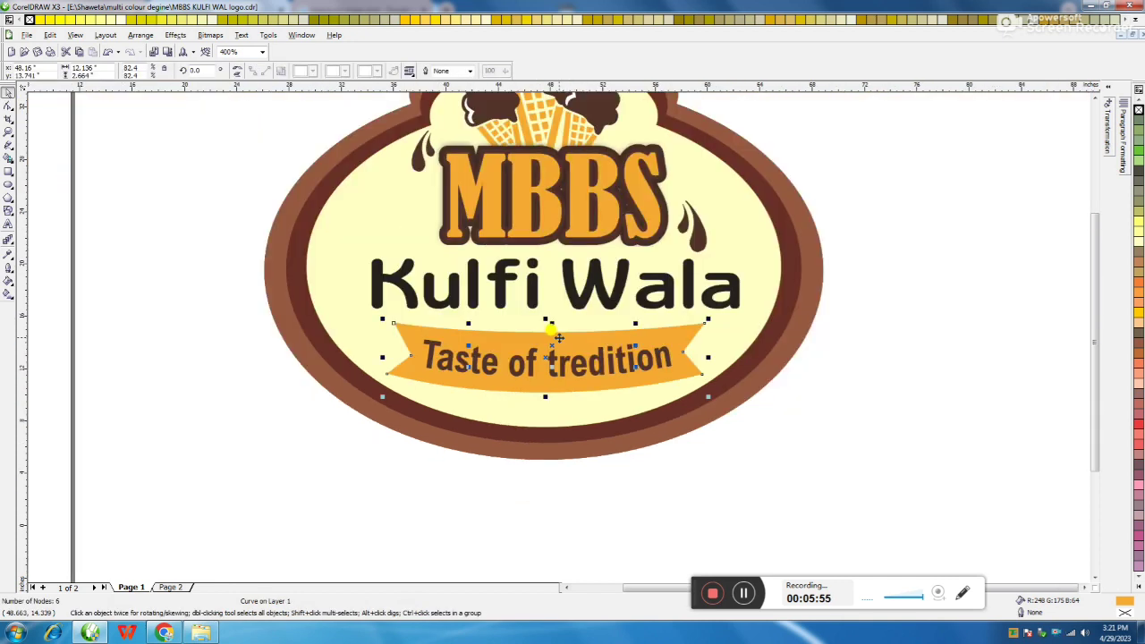
{"action": "left_click", "coordinate": [801, 400]}
{"action": "left_click_drag", "start_coordinate": [376, 155], "coordinate": [744, 417]}
{"action": "scroll", "coordinate": [536, 259], "scroll_direction": "up", "scroll_amount": 1}
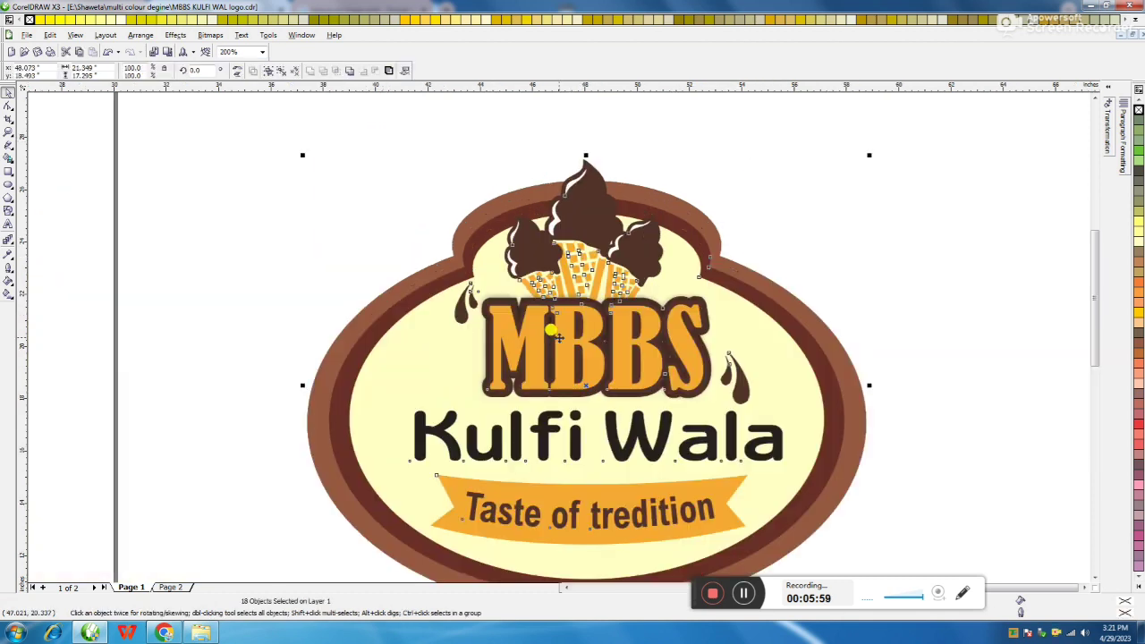
{"action": "left_click", "coordinate": [888, 329]}
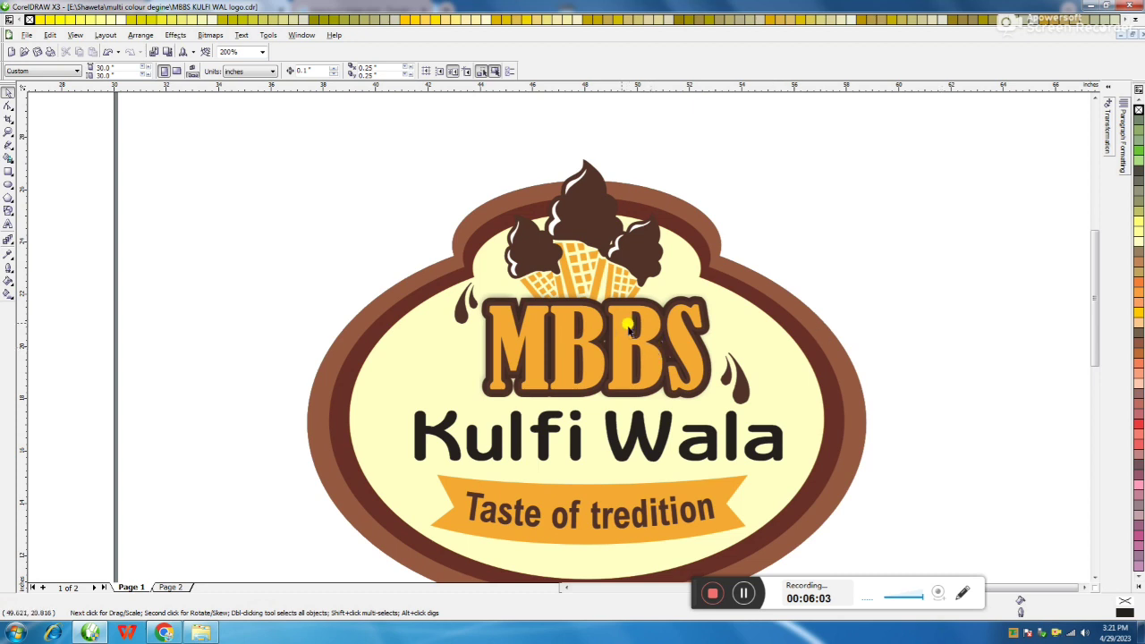
Try a grey-brown fill on the whole central ice cream cone group
{"action": "left_click", "coordinate": [590, 228]}
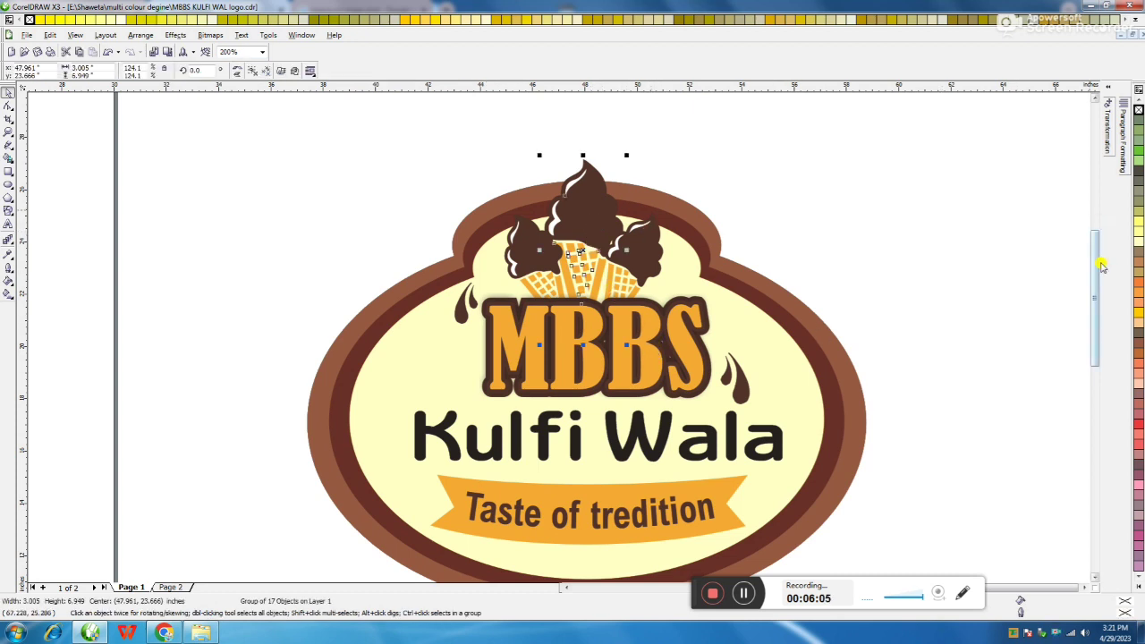
{"action": "left_click", "coordinate": [1138, 586]}
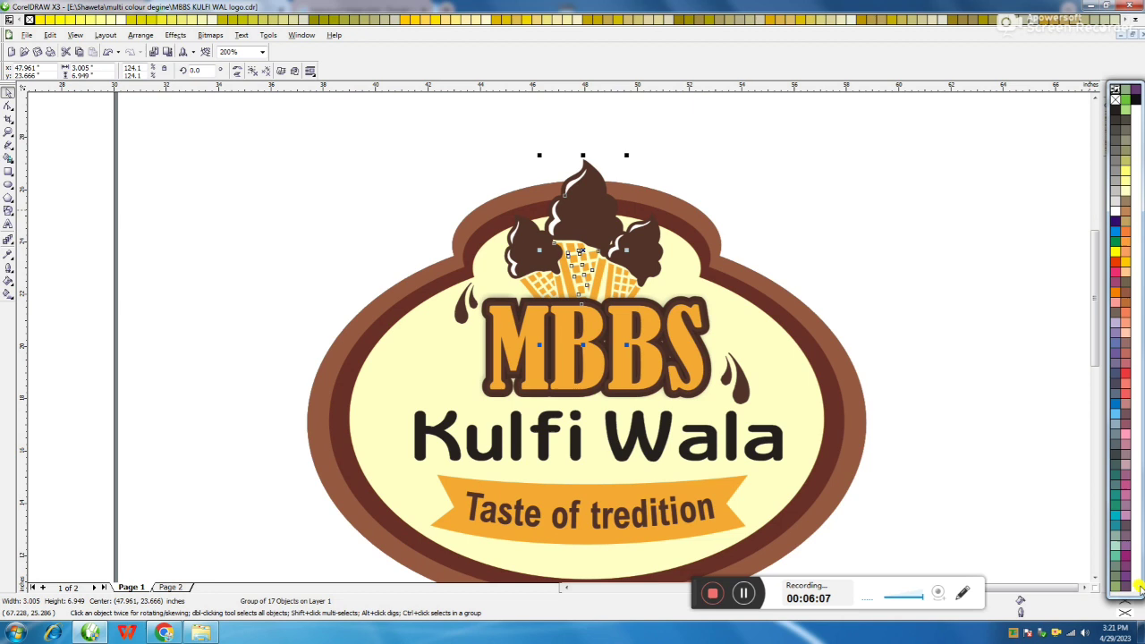
{"action": "left_click", "coordinate": [1126, 281]}
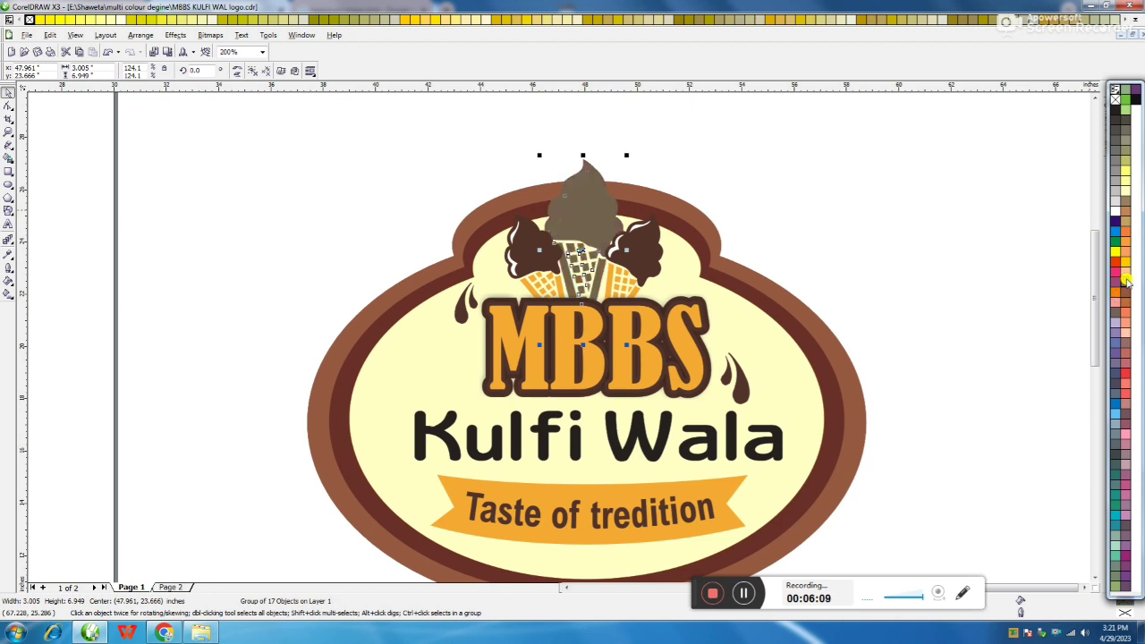
{"action": "key", "text": "ctrl+z"}
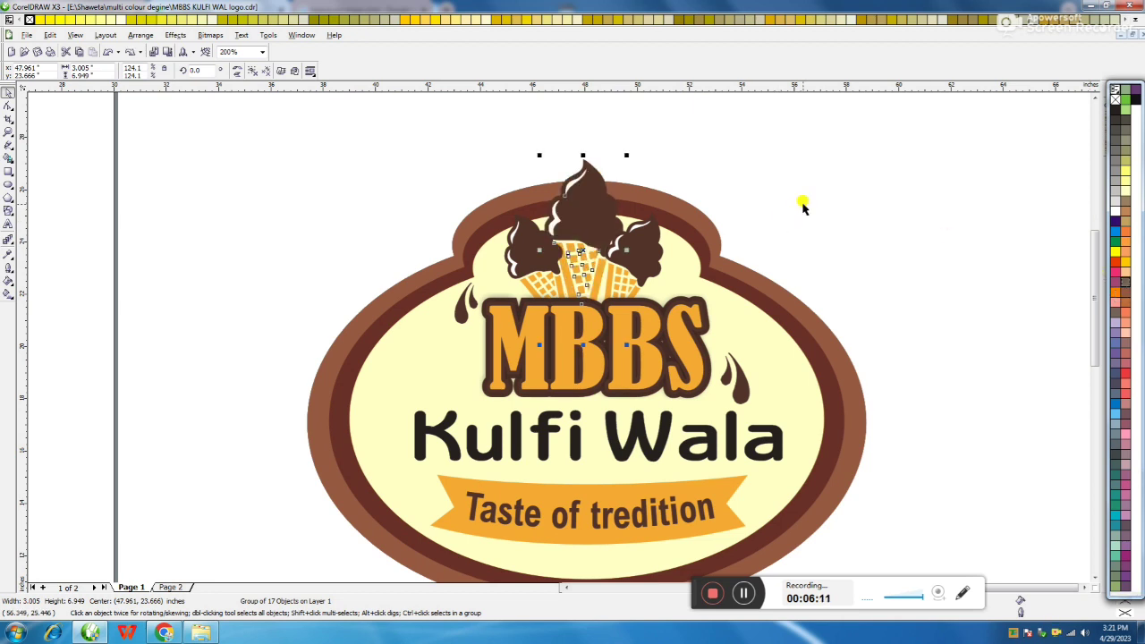
{"action": "left_click", "coordinate": [350, 146]}
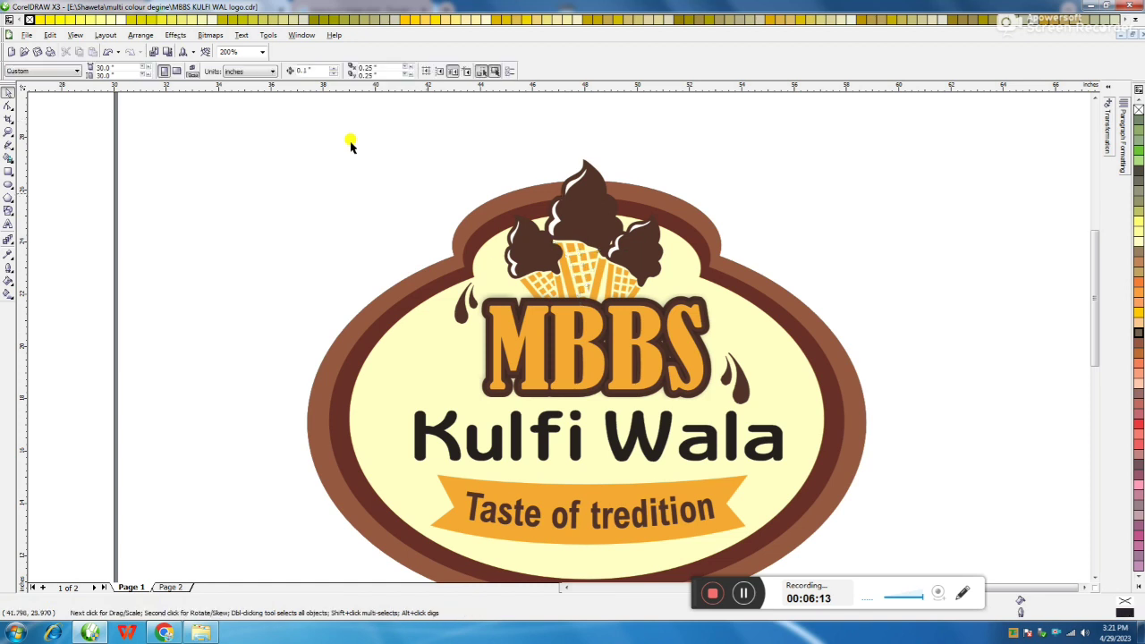
Fill the left ice cream scoop with Deep Yellow and the right scoop with a dusty pink
{"action": "left_click", "coordinate": [539, 249]}
{"action": "left_click", "coordinate": [535, 244]}
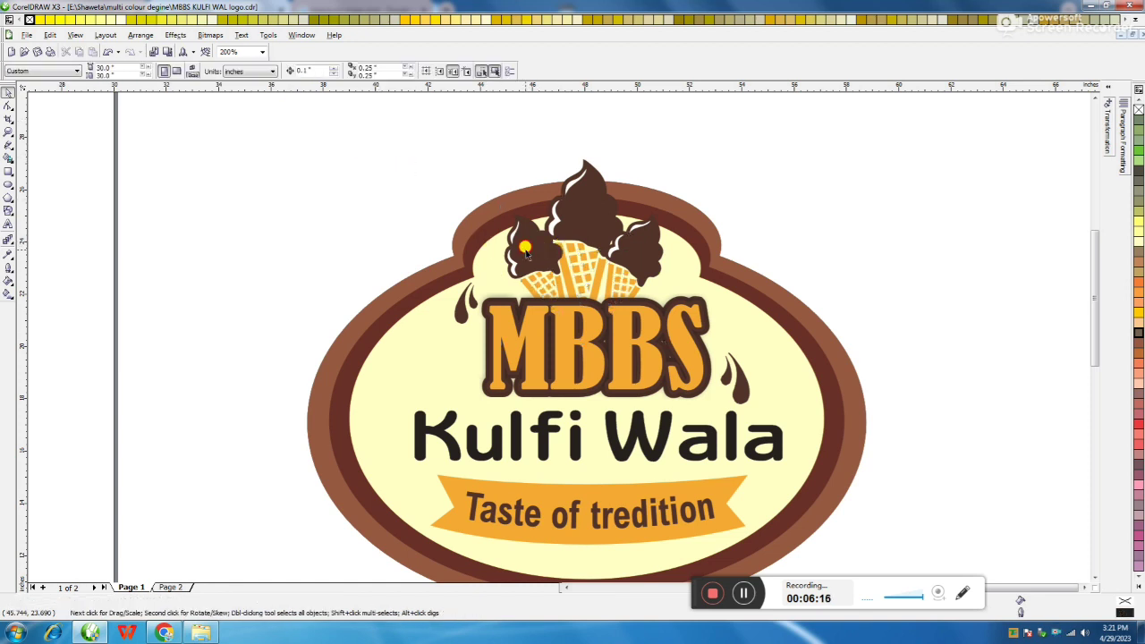
{"action": "left_click", "coordinate": [1137, 313]}
{"action": "left_click", "coordinate": [630, 243]}
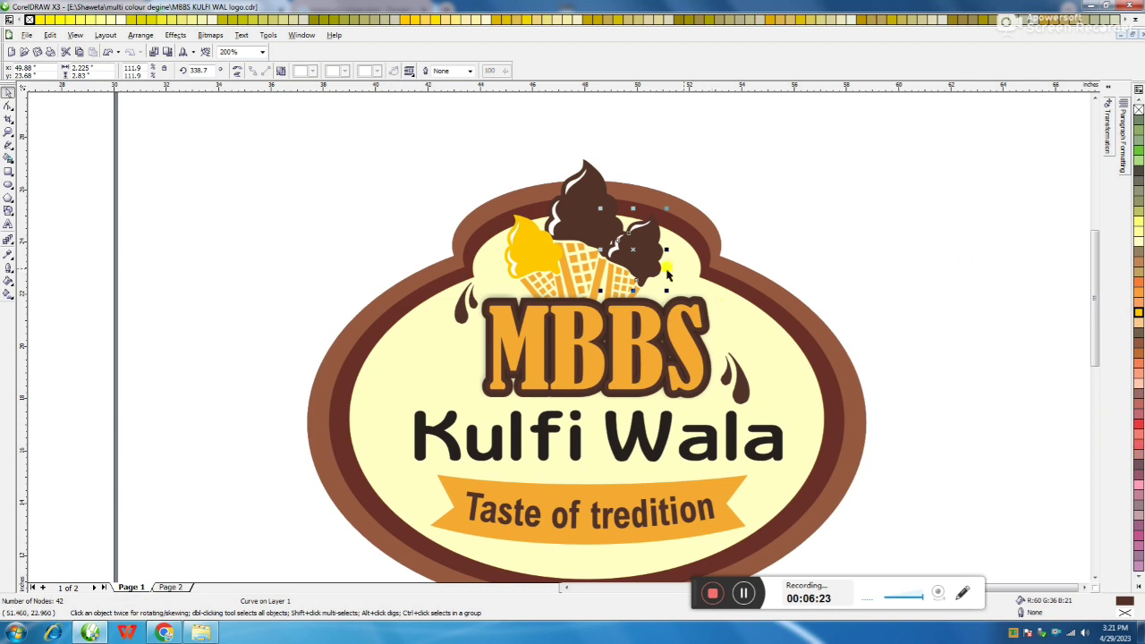
{"action": "left_click", "coordinate": [1138, 423]}
{"action": "left_click", "coordinate": [1003, 342]}
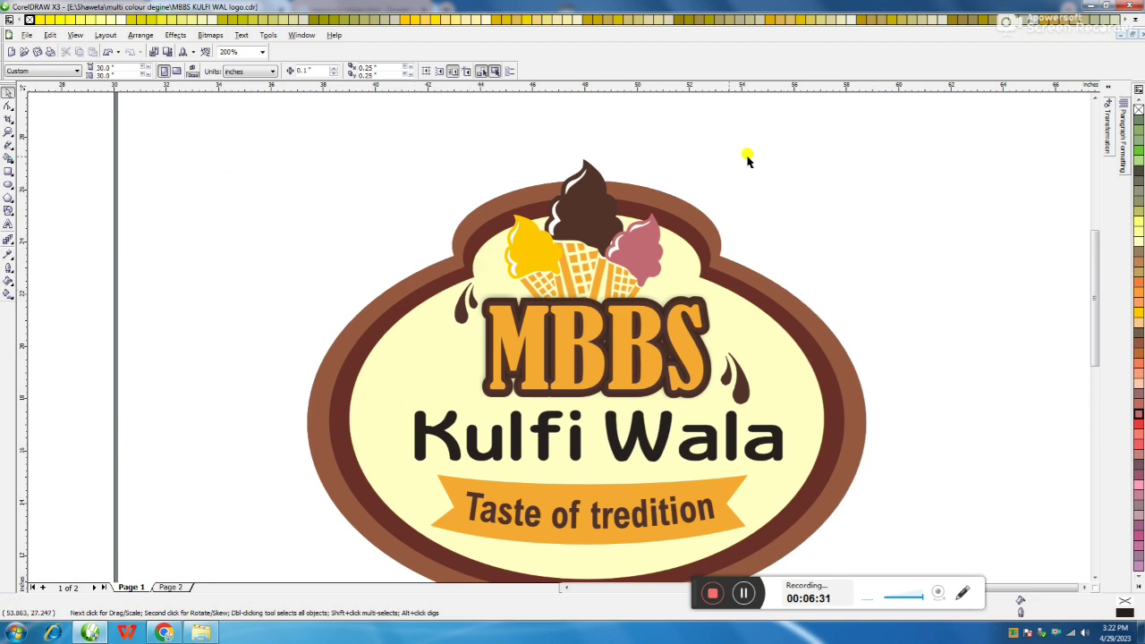
Draw a small circle about 0.29 by 0.31 inches on the central chocolate scoop and fill it with Deep Yellow
{"action": "left_click", "coordinate": [9, 184]}
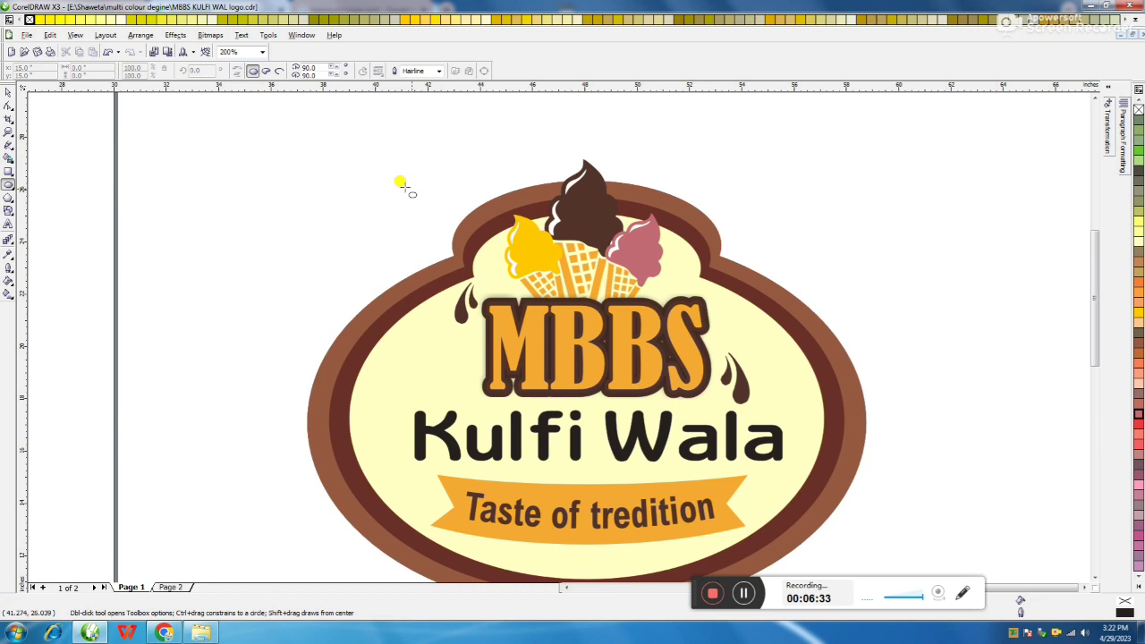
{"action": "scroll", "coordinate": [590, 200], "scroll_direction": "up", "scroll_amount": 2}
{"action": "left_click_drag", "start_coordinate": [539, 176], "coordinate": [574, 217]}
{"action": "left_click", "coordinate": [7, 93]}
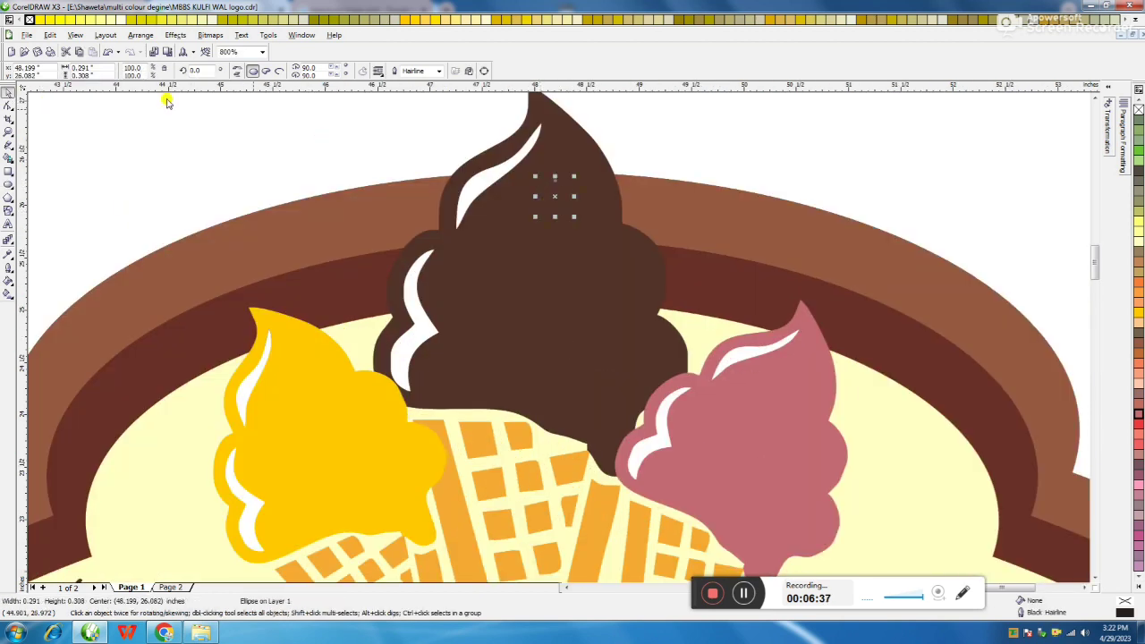
{"action": "left_click", "coordinate": [1138, 580]}
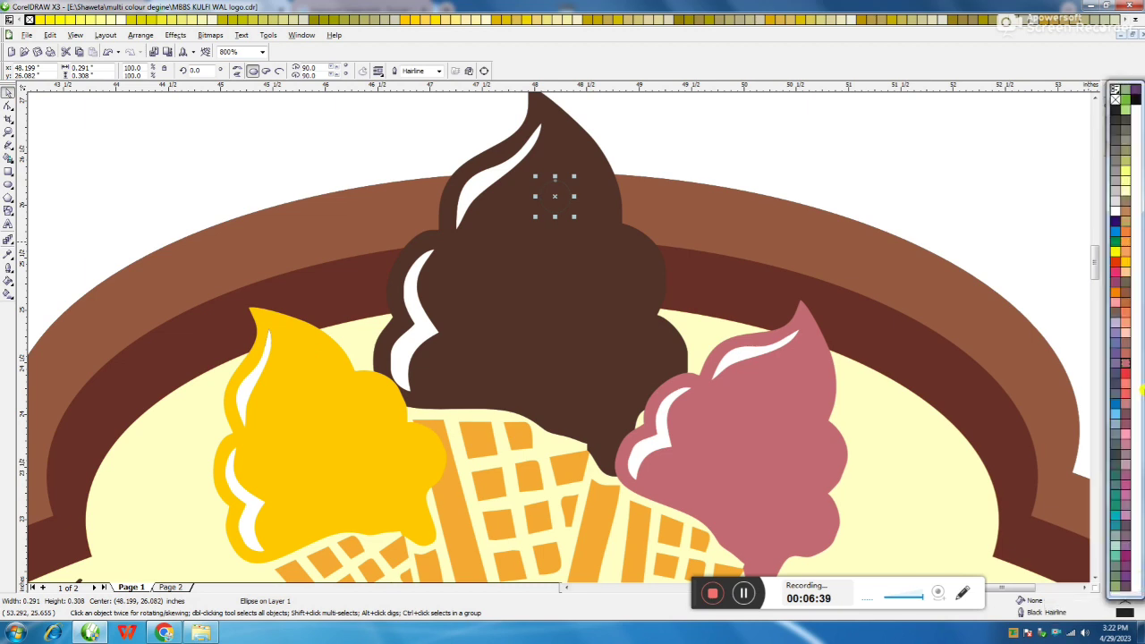
{"action": "left_click", "coordinate": [1126, 266]}
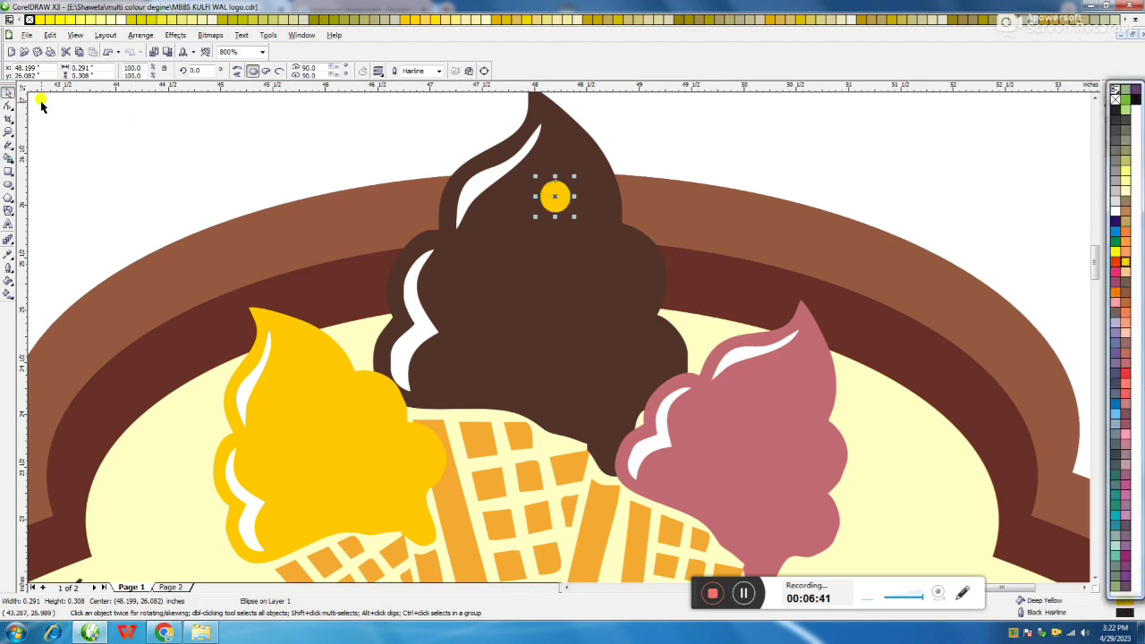
Scatter copies of the circle over the chocolate scoop, coloured Deep Yellow, Autumn Orange, Ruby Red and Light Violet
{"action": "left_click_drag", "start_coordinate": [555, 196], "coordinate": [562, 238]}
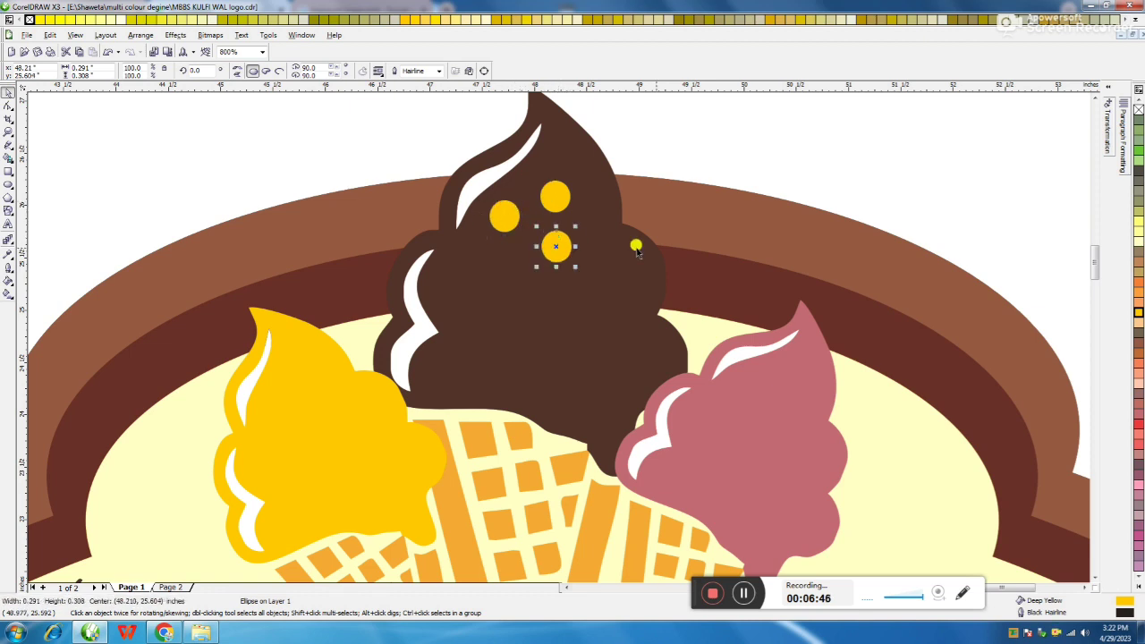
{"action": "left_click", "coordinate": [1139, 282]}
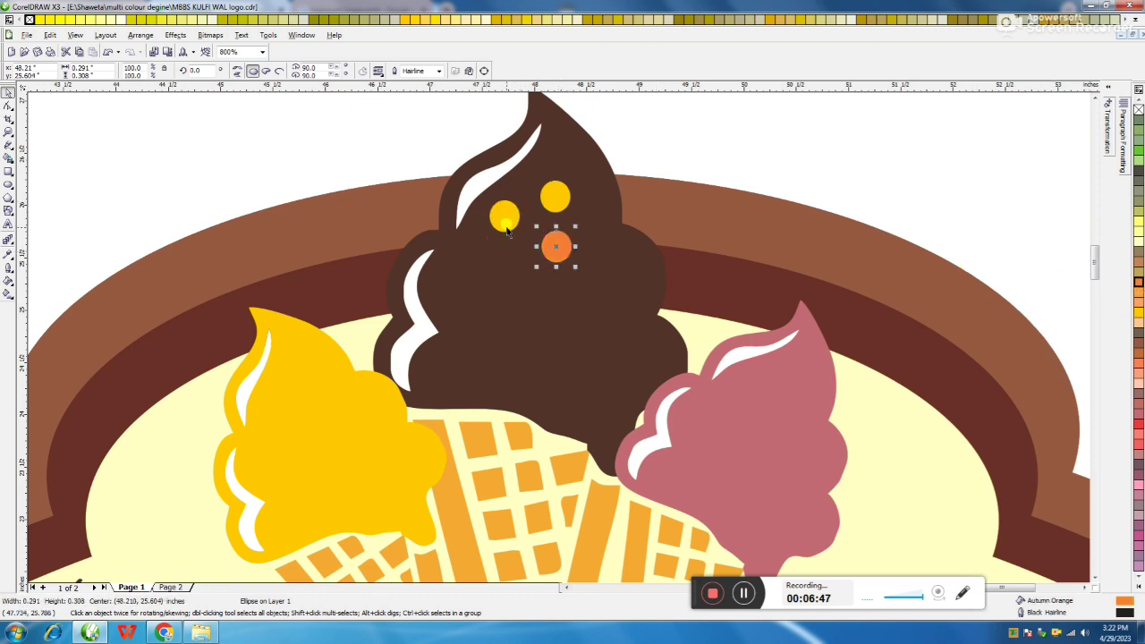
{"action": "left_click_drag", "start_coordinate": [504, 216], "coordinate": [552, 304]}
{"action": "left_click", "coordinate": [1138, 343]}
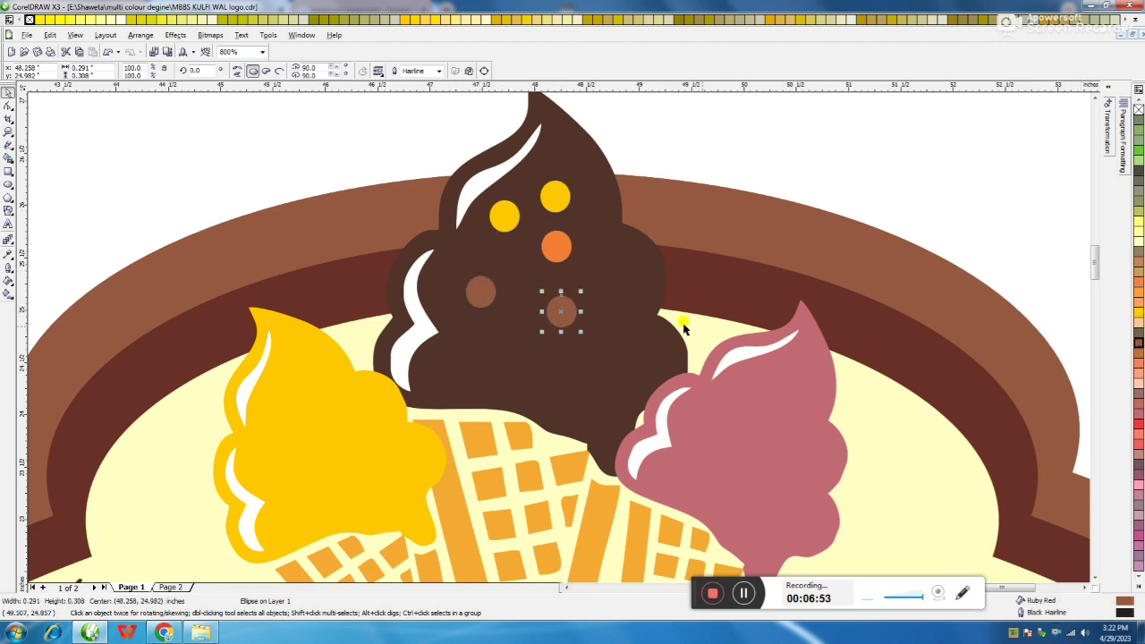
{"action": "left_click", "coordinate": [1139, 490]}
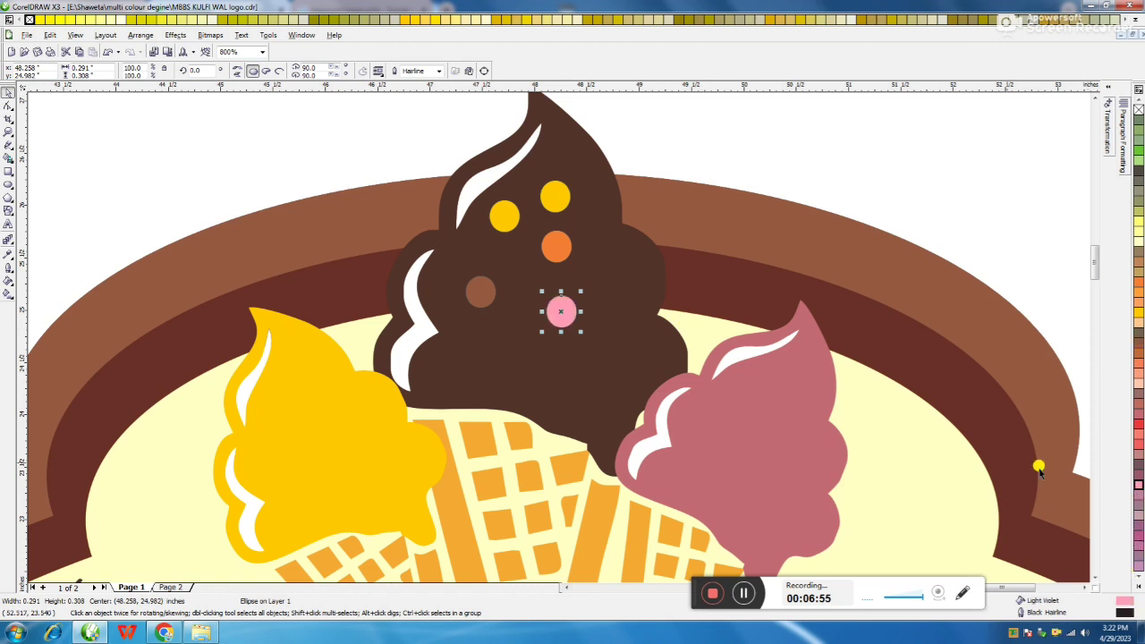
Copy one orange, one pink and one yellow sprinkle circle from the chocolate scoop onto the pink scoop
{"action": "left_click_drag", "start_coordinate": [556, 253], "coordinate": [742, 415]}
{"action": "left_click_drag", "start_coordinate": [561, 318], "coordinate": [781, 450]}
{"action": "left_click_drag", "start_coordinate": [556, 203], "coordinate": [727, 462]}
Copy a brown, a pink, a yellow and an orange sprinkle circle from the chocolate scoop onto the yellow scoop
{"action": "left_click_drag", "start_coordinate": [475, 291], "coordinate": [297, 377]}
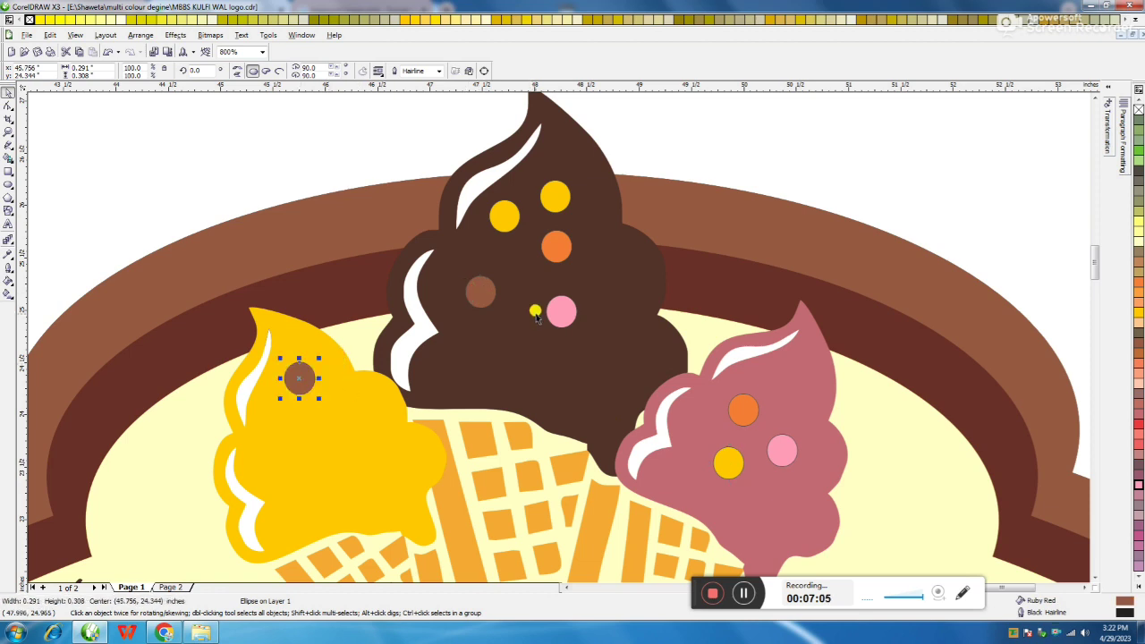
{"action": "left_click_drag", "start_coordinate": [557, 309], "coordinate": [276, 453]}
{"action": "left_click_drag", "start_coordinate": [501, 227], "coordinate": [322, 435]}
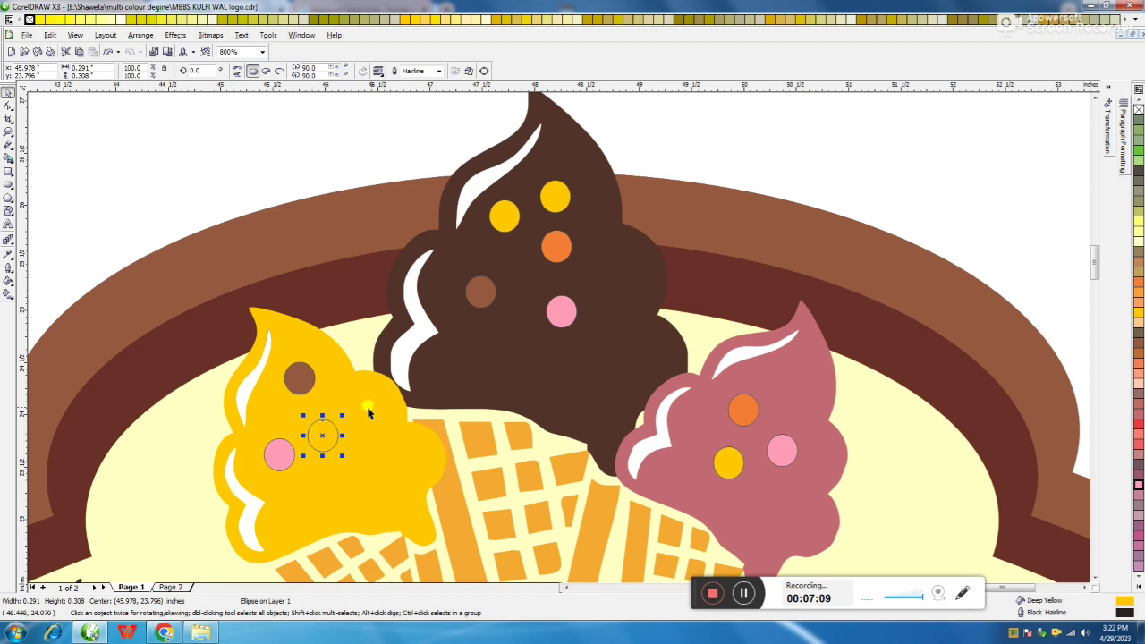
{"action": "left_click_drag", "start_coordinate": [553, 247], "coordinate": [361, 464]}
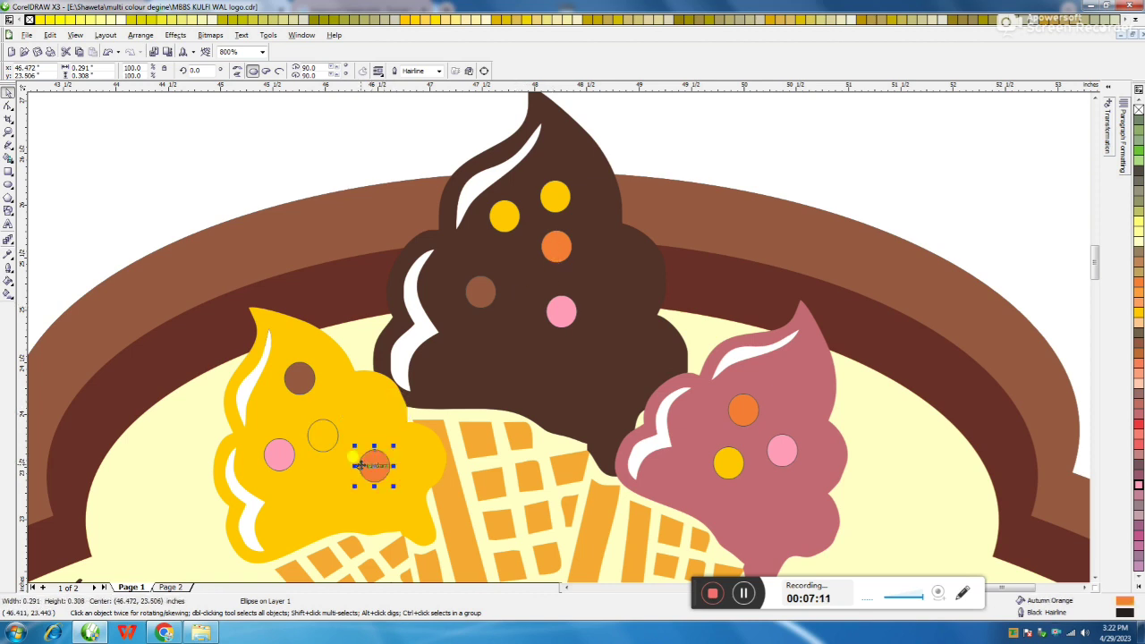
Examine the decorated badge logo as a whole and up close, checking its cones, lettering, banner and outer borders
{"action": "key", "text": "F3"}
{"action": "key", "text": "F3"}
{"action": "key", "text": "Escape"}
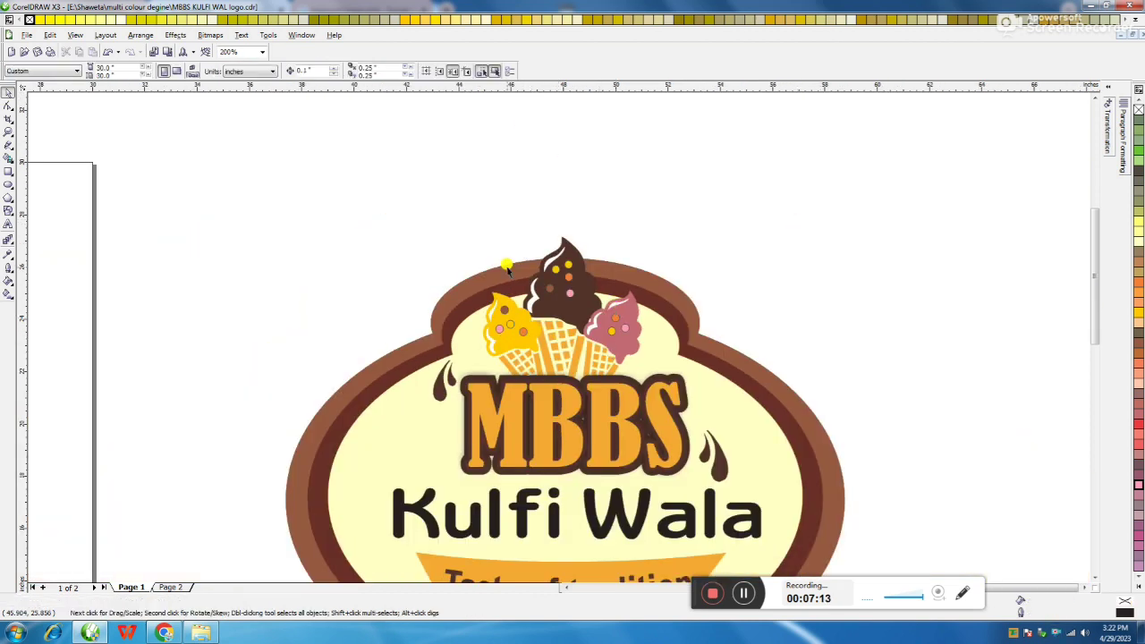
{"action": "key", "text": "F3"}
{"action": "left_click_drag", "start_coordinate": [436, 299], "coordinate": [798, 537]}
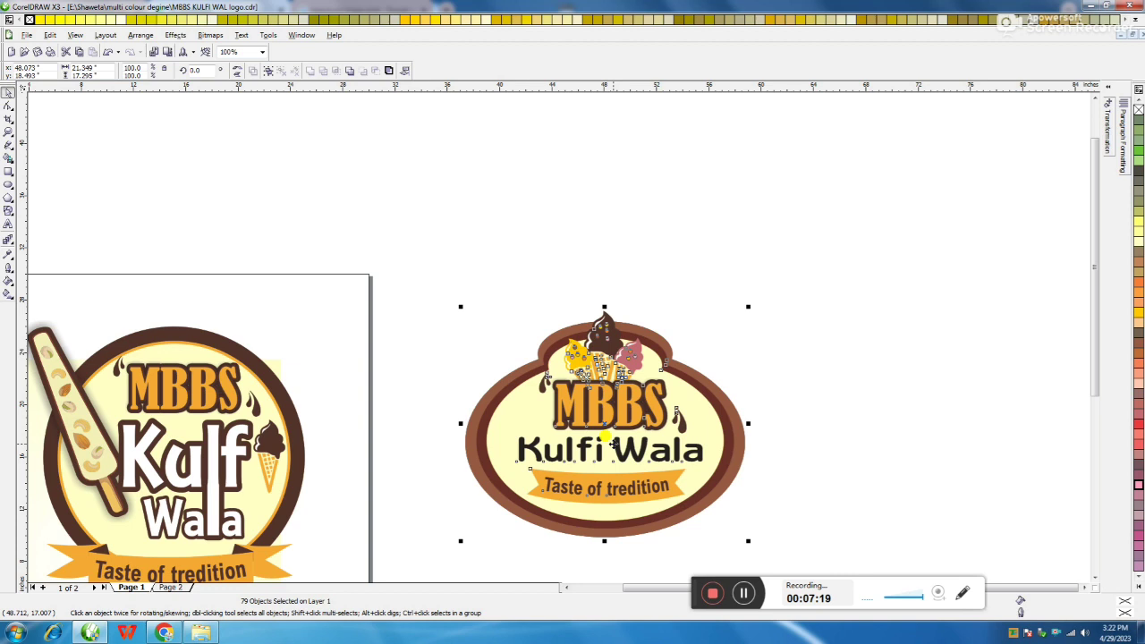
{"action": "scroll", "coordinate": [612, 443], "scroll_direction": "up", "scroll_amount": 2}
{"action": "scroll", "coordinate": [557, 332], "scroll_direction": "down", "scroll_amount": 2}
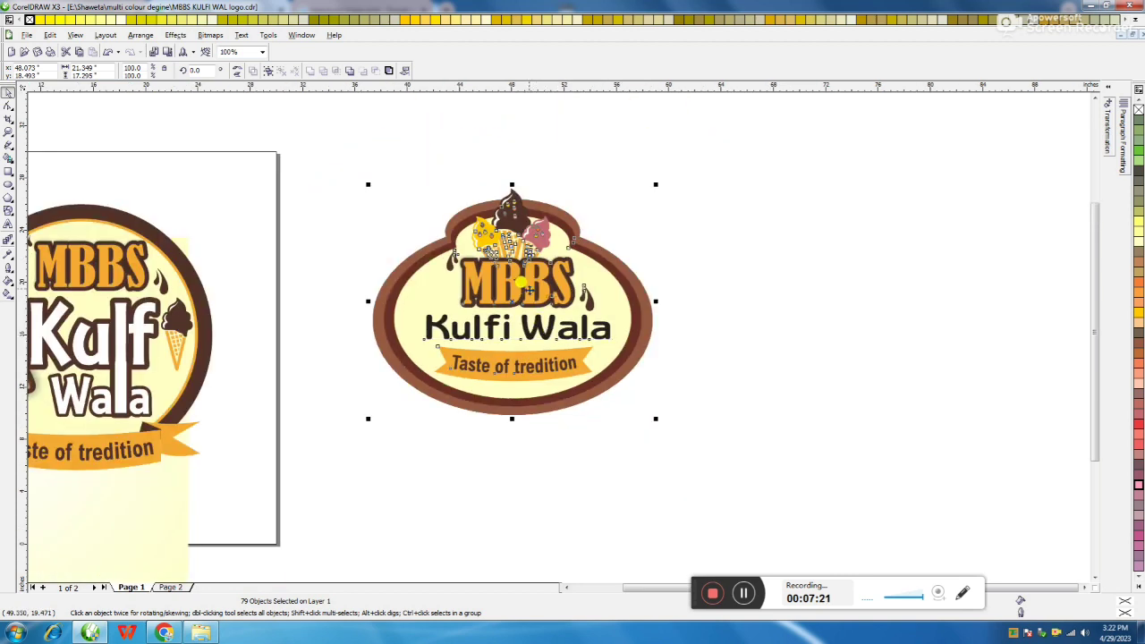
{"action": "scroll", "coordinate": [528, 288], "scroll_direction": "up", "scroll_amount": 1}
{"action": "left_click", "coordinate": [869, 279]}
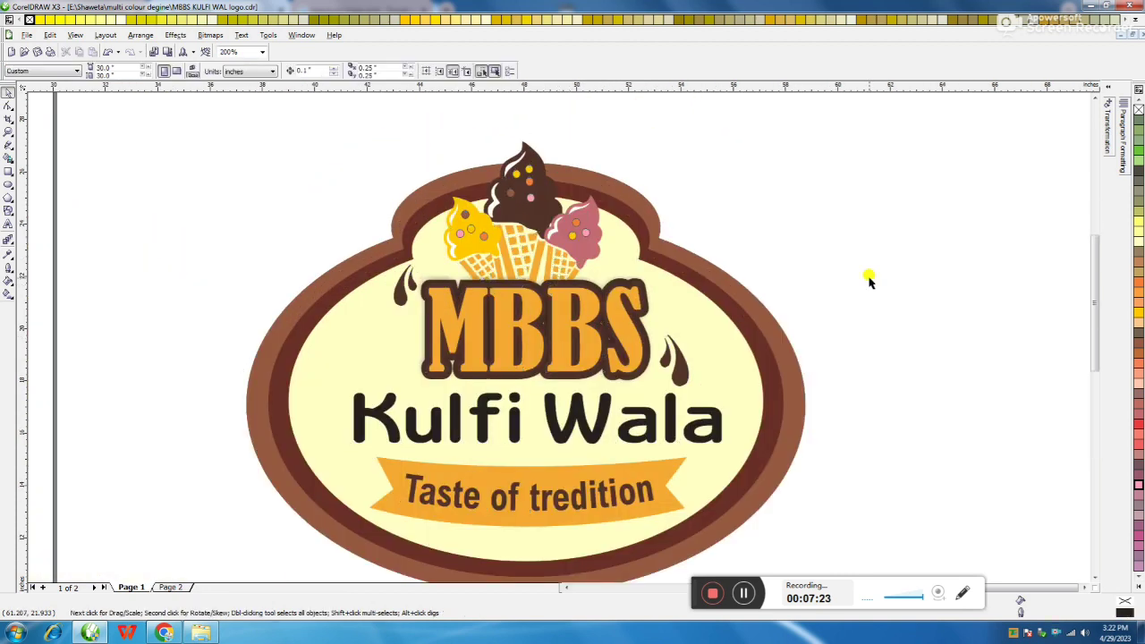
{"action": "left_click", "coordinate": [687, 272]}
{"action": "key", "text": "Escape"}
{"action": "left_click", "coordinate": [657, 219]}
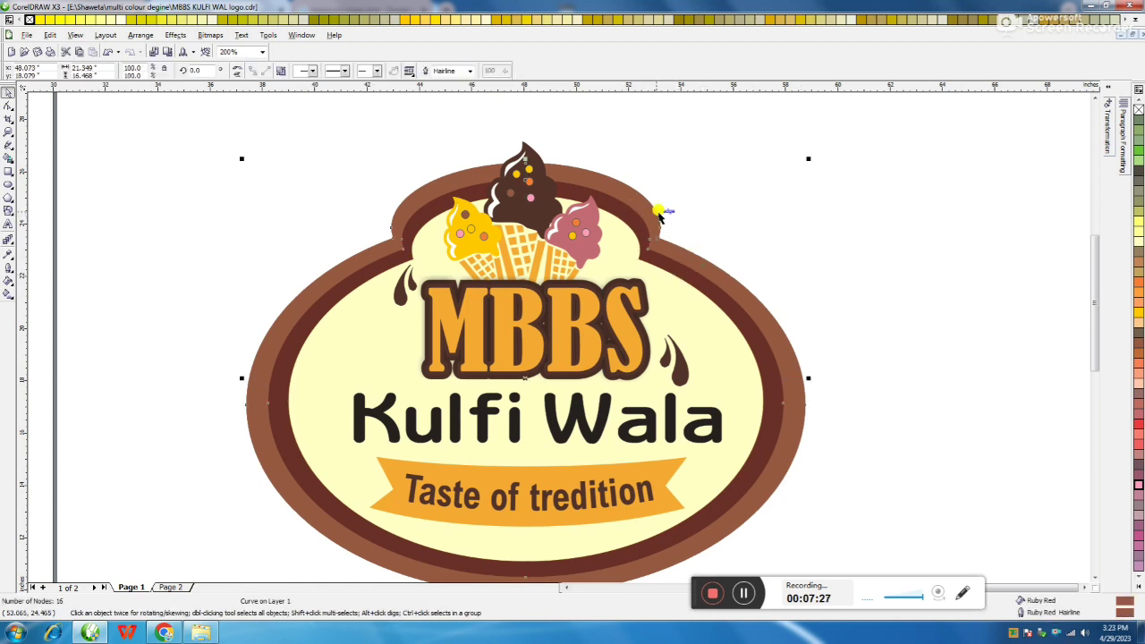
{"action": "left_click", "coordinate": [742, 120]}
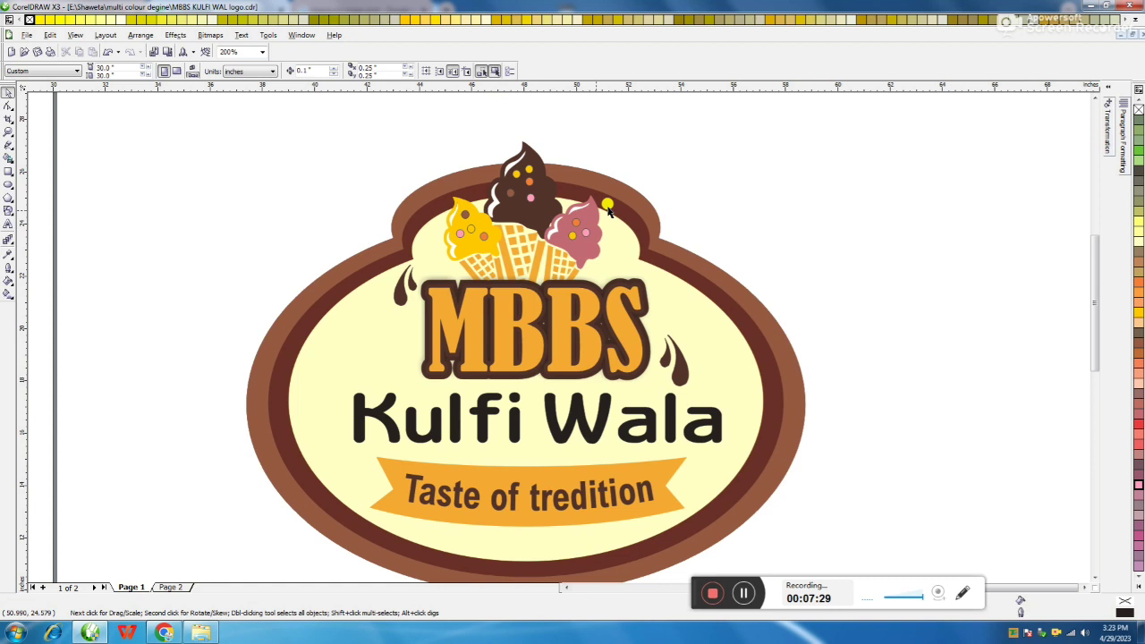
{"action": "left_click", "coordinate": [608, 207]}
{"action": "left_click", "coordinate": [866, 215]}
Select all objects of the badge logo together
{"action": "left_click_drag", "start_coordinate": [948, 118], "coordinate": [168, 536]}
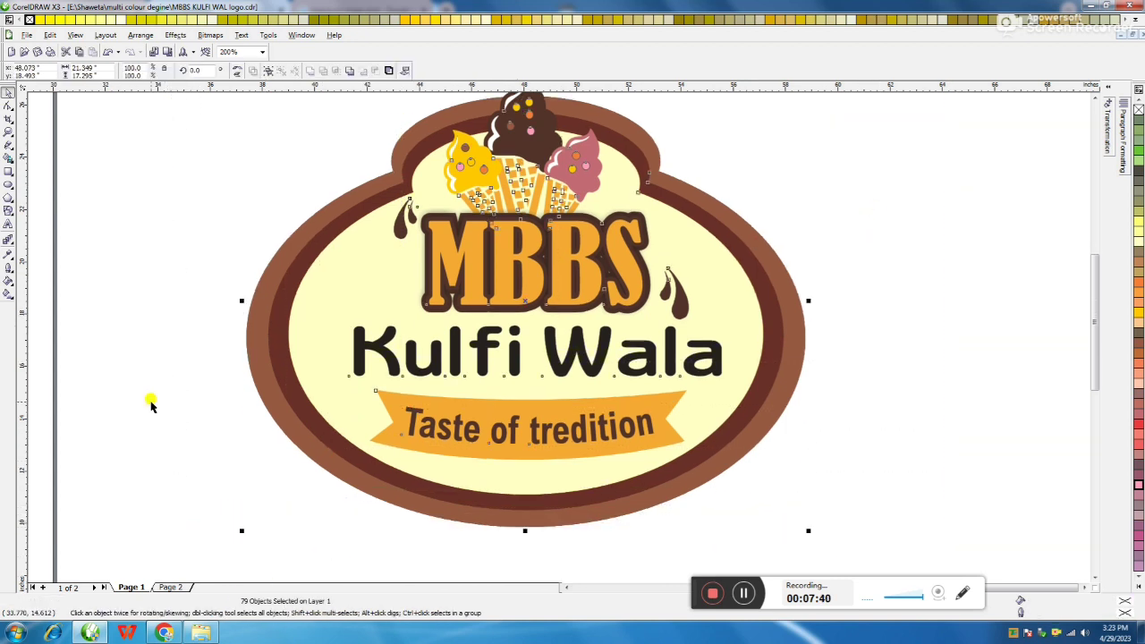